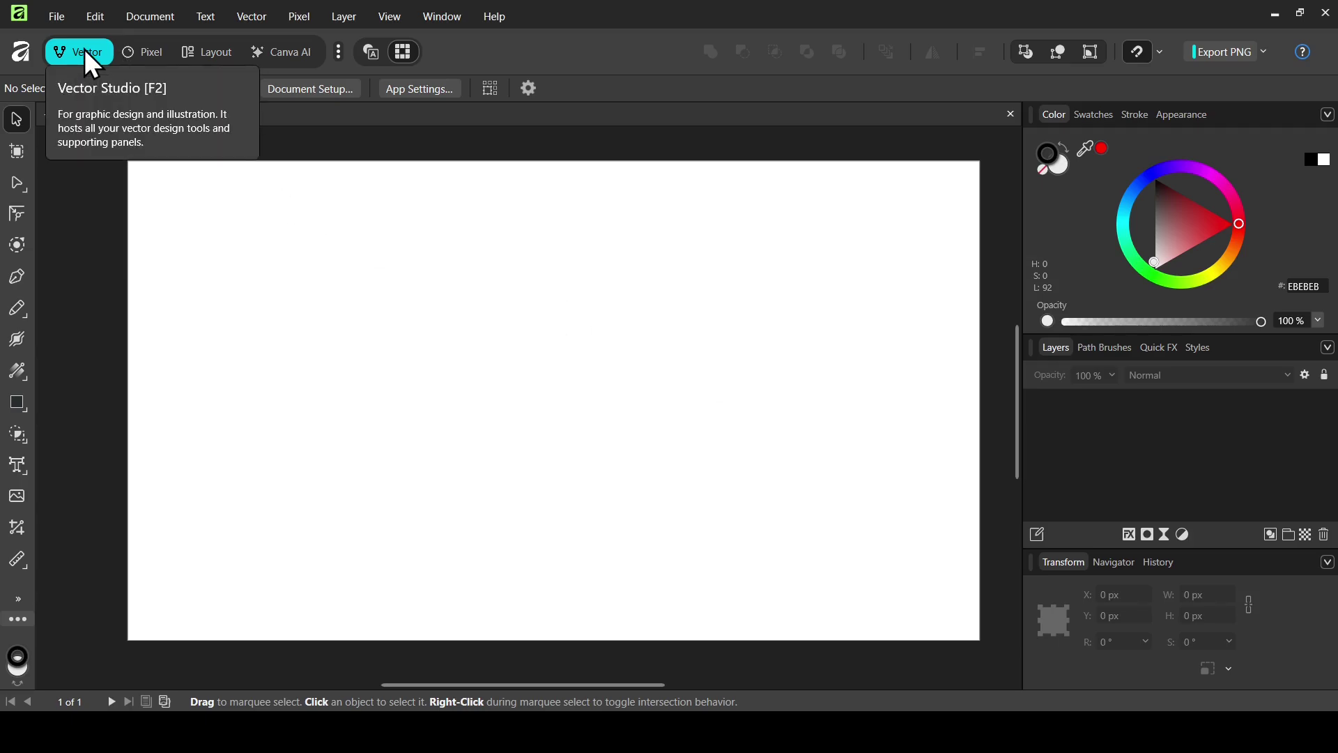
# - Draw a wide, flat ellipse near the top of the page
pyautogui.click(18, 402)
pyautogui.click(131, 32)
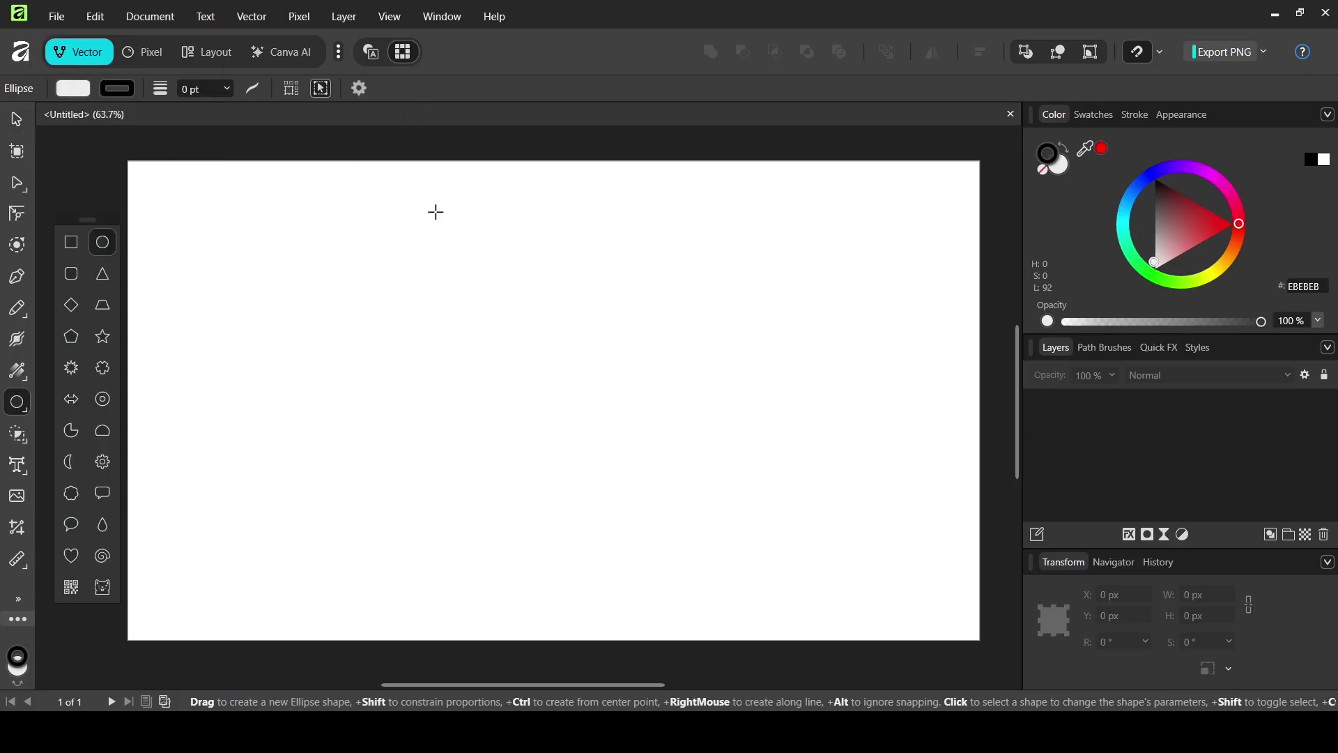
pyautogui.moveTo(436, 212); pyautogui.dragTo(591, 252)
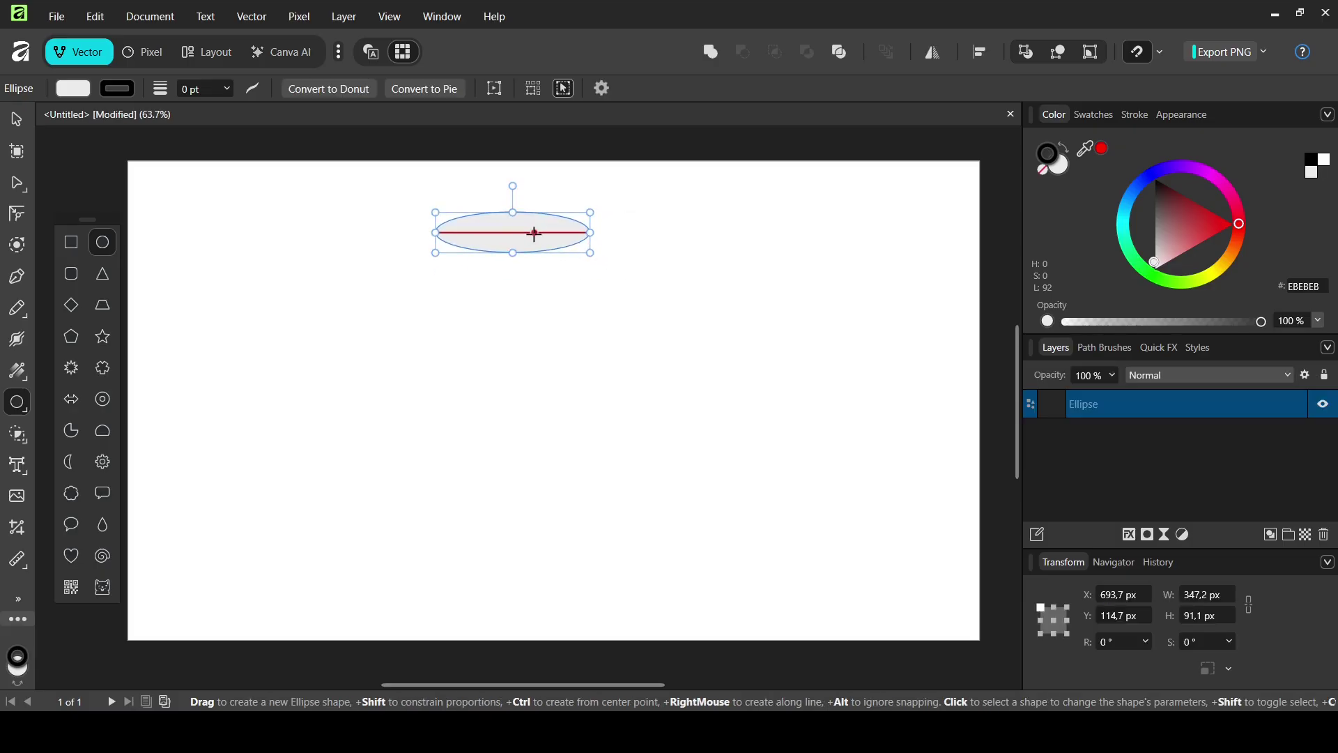
# - Give the ellipse no fill and a 1 px outline, then deselect it
pyautogui.click(73, 89)
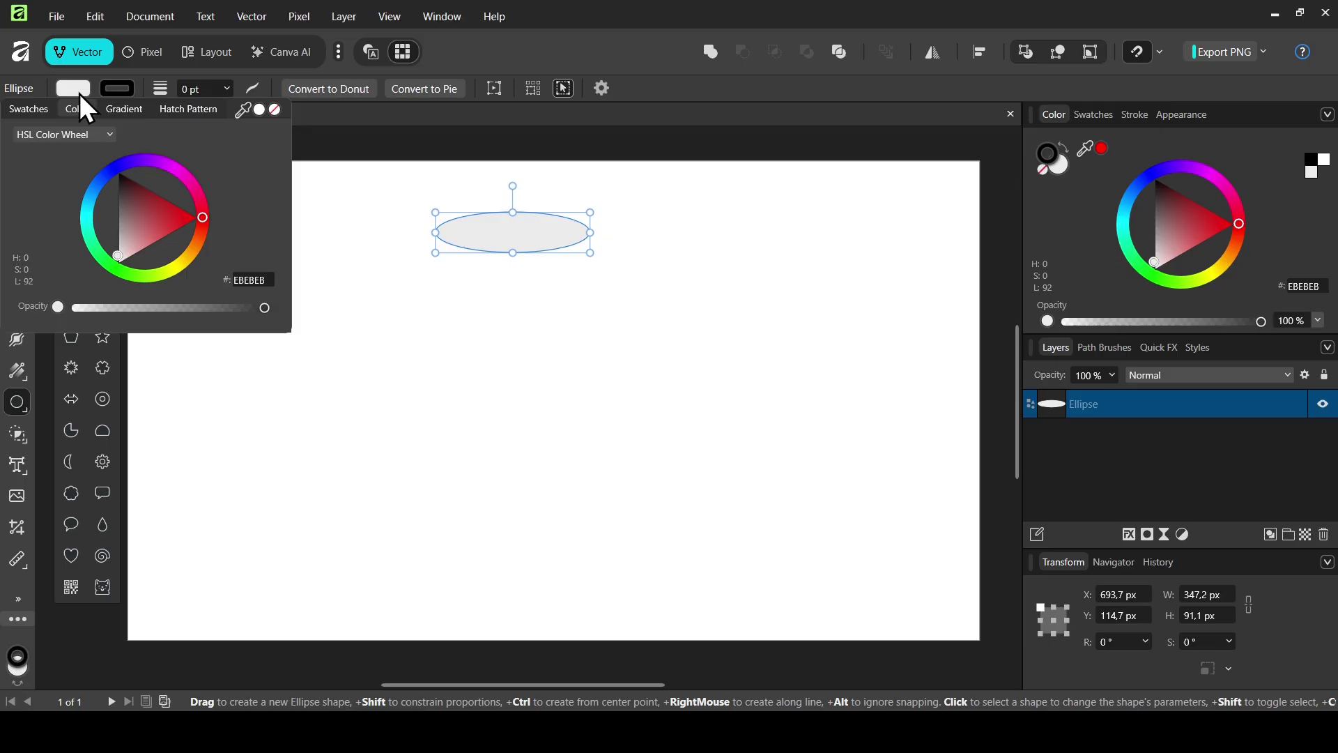
pyautogui.click(275, 110)
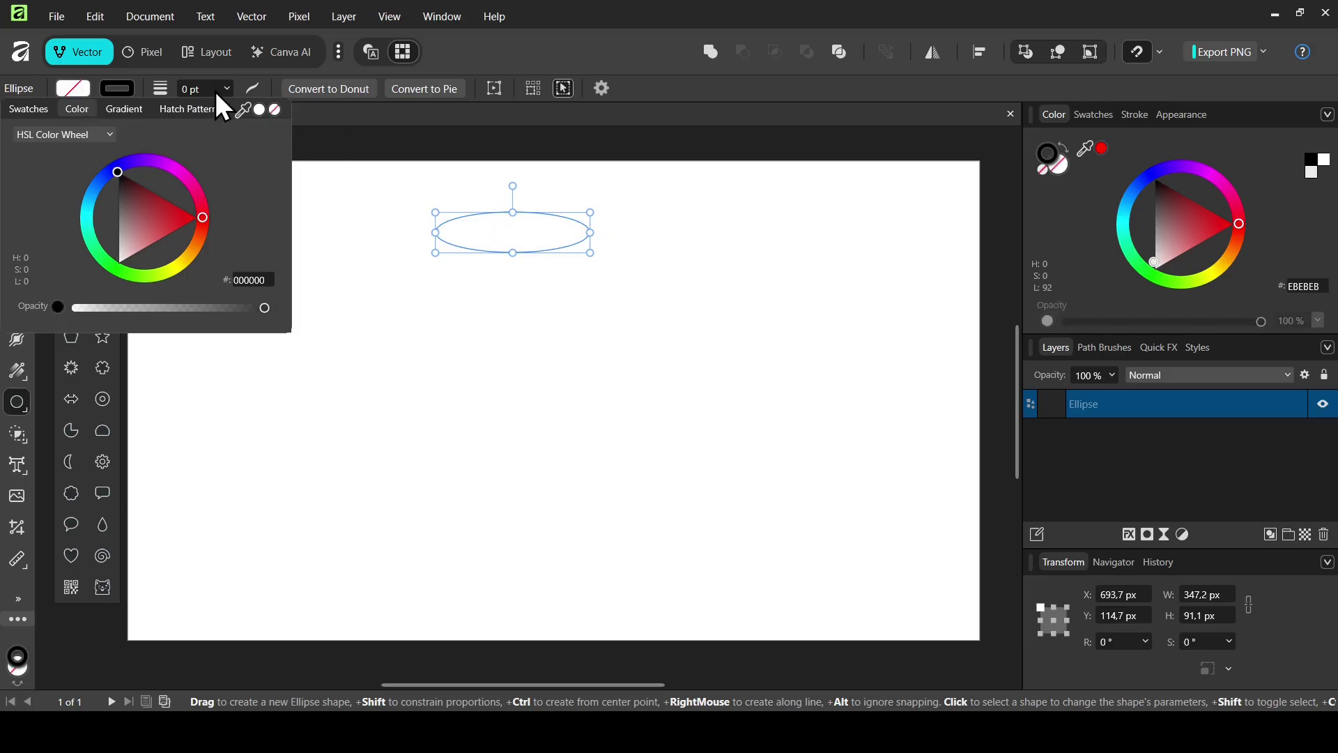
pyautogui.write('1')
pyautogui.press('Return')
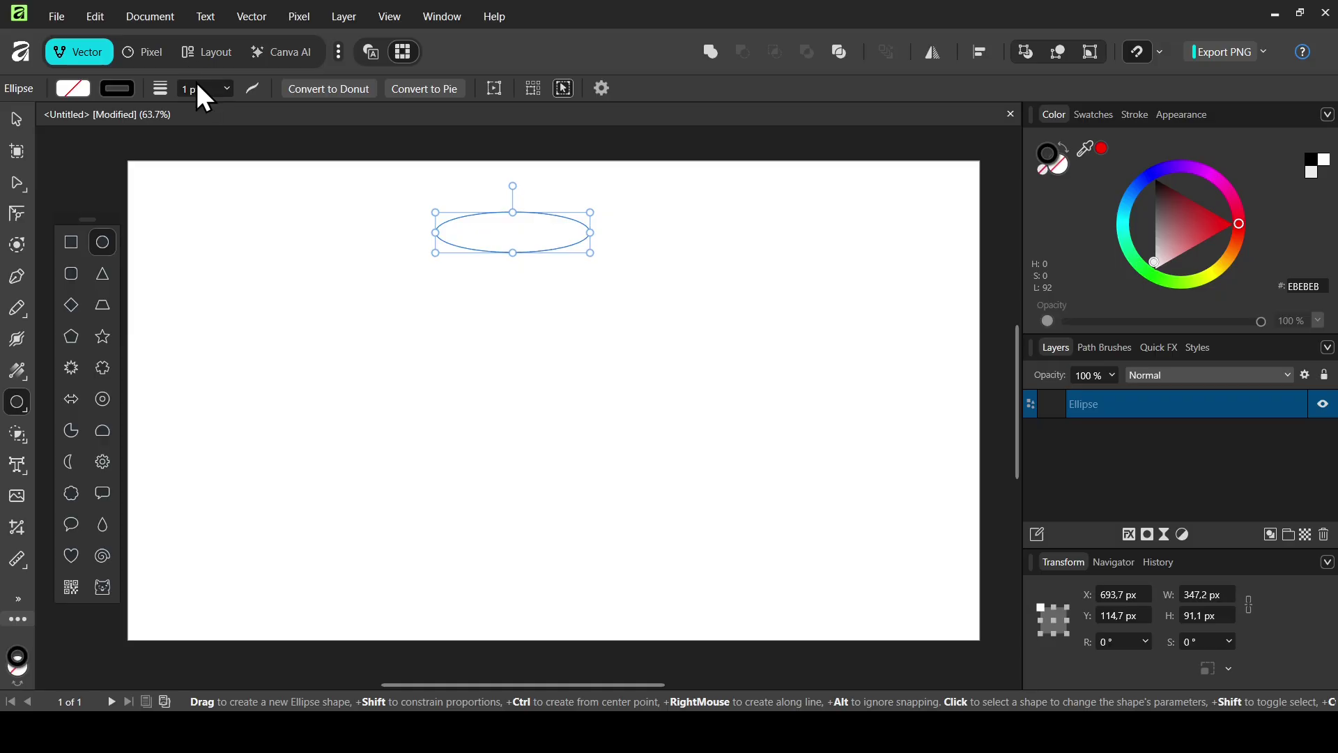
pyautogui.click(11, 116)
pyautogui.click(734, 281)
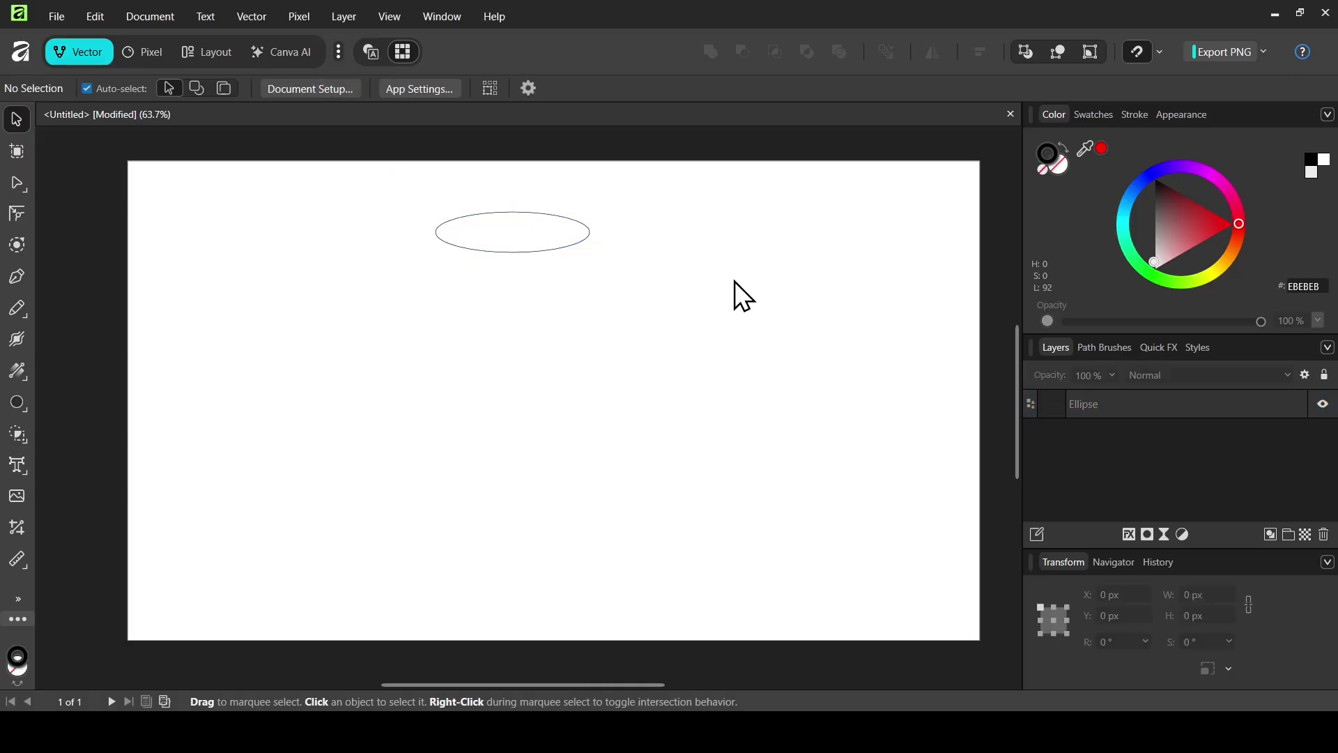
# - Duplicate the ellipse straight down so the copy sits directly below at Y 270.2 px
pyautogui.click(524, 218)
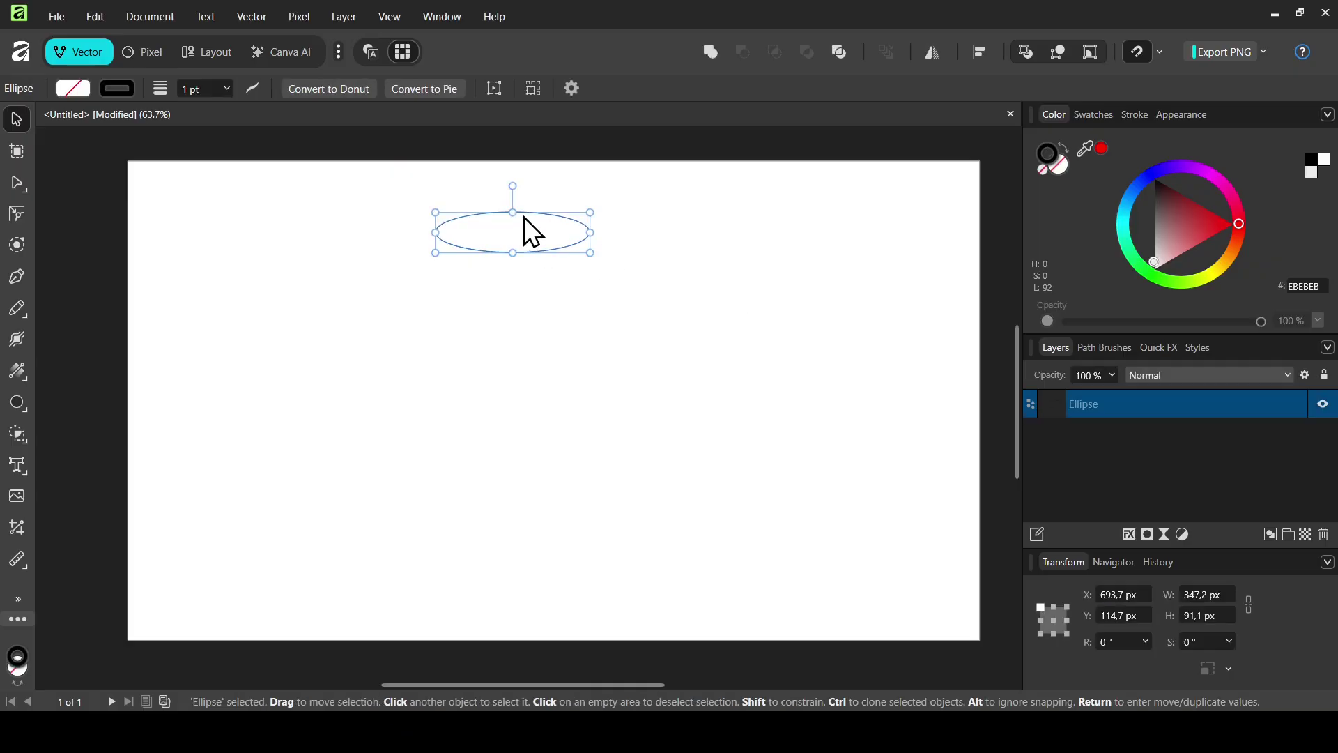
pyautogui.keyDown('ctrl'); pyautogui.click(524, 217); pyautogui.keyUp('ctrl')
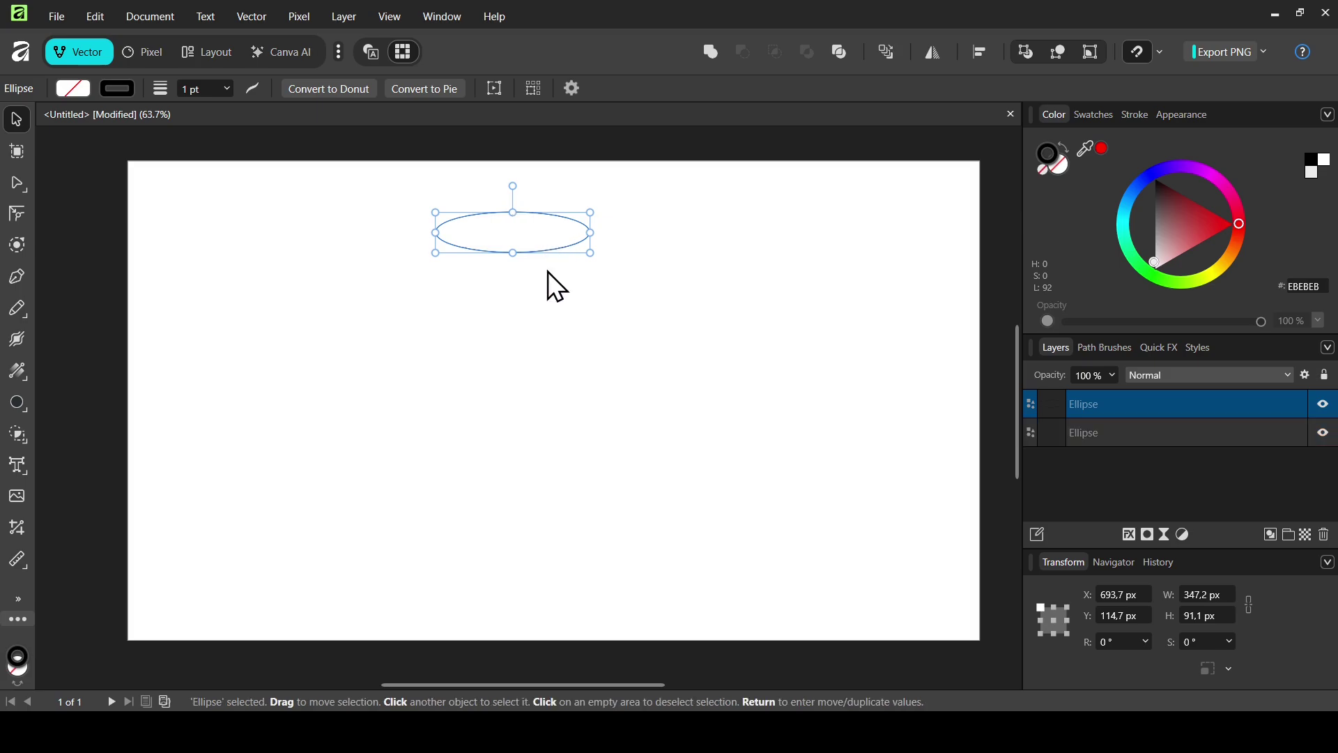
pyautogui.moveTo(548, 271); pyautogui.dragTo(550, 300)
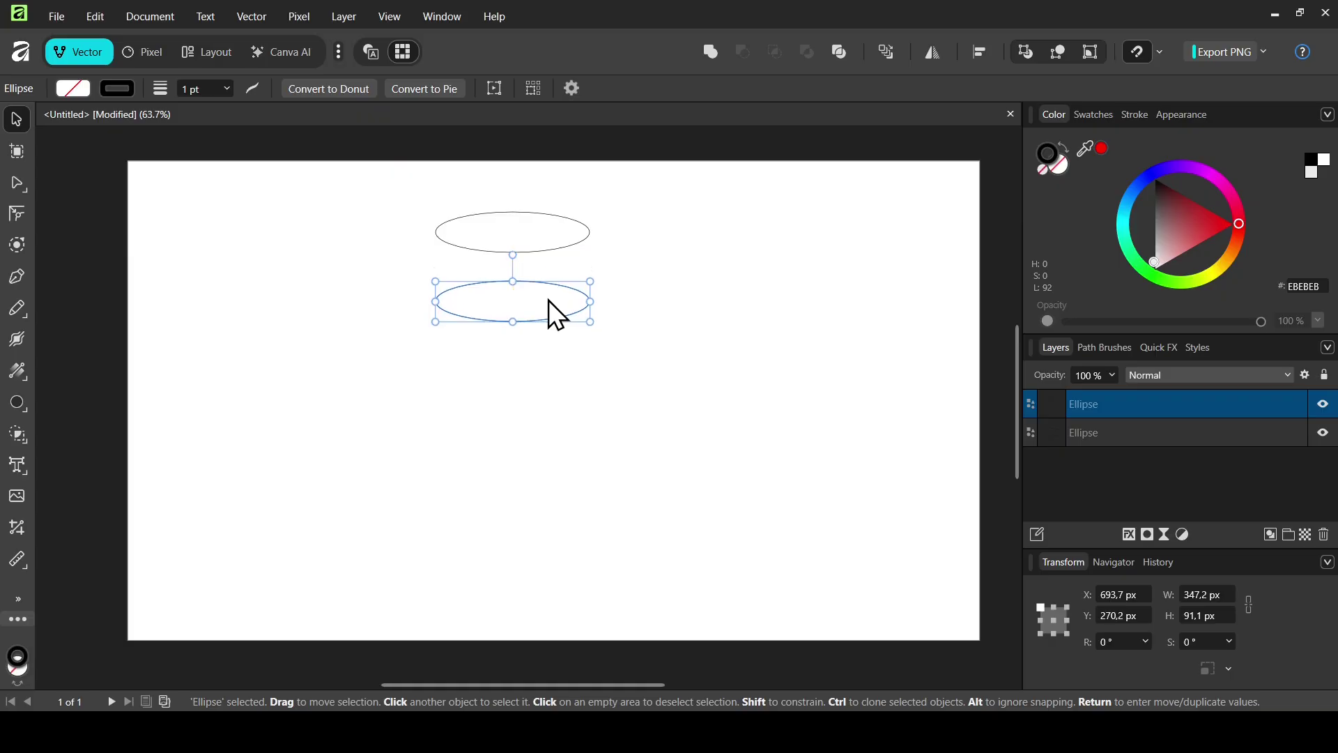
pyautogui.click(21, 277)
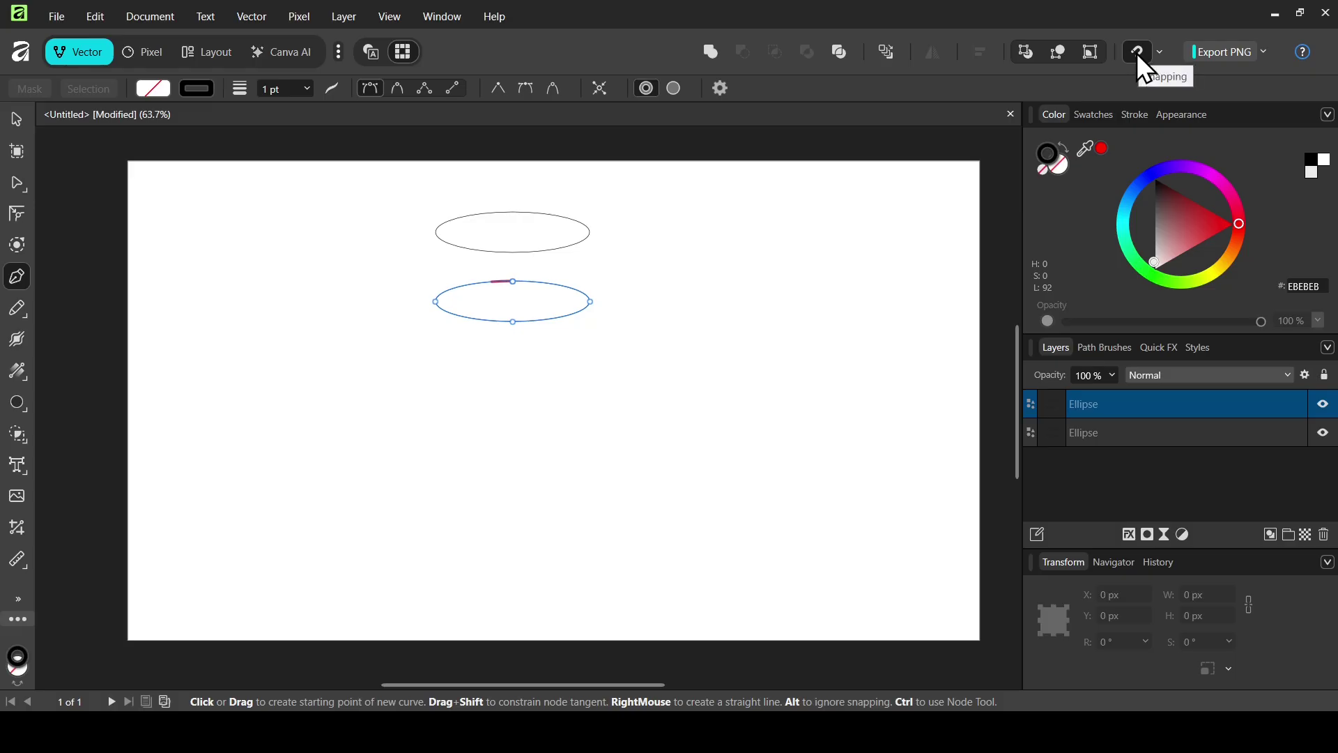
# - Draw a vertical line through both ellipse centres, extending slightly above and below them
pyautogui.click(1162, 53)
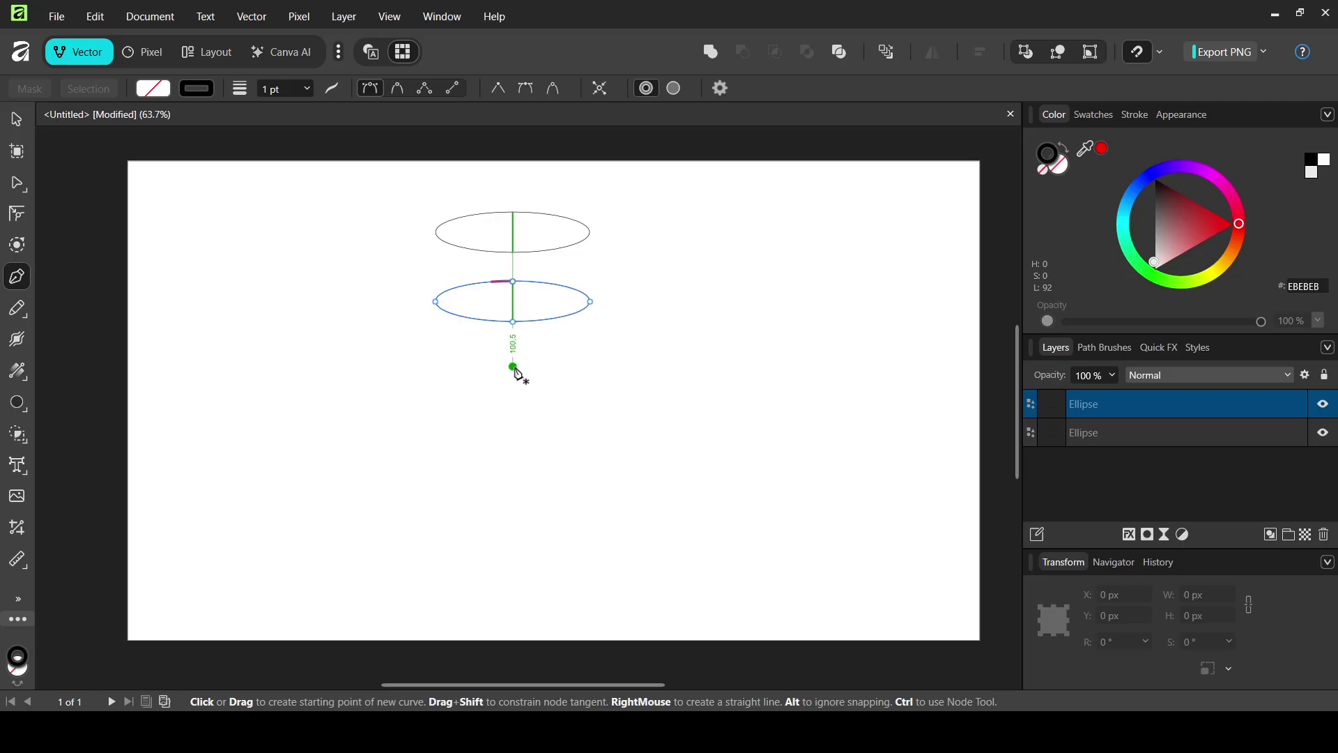
pyautogui.click(514, 368)
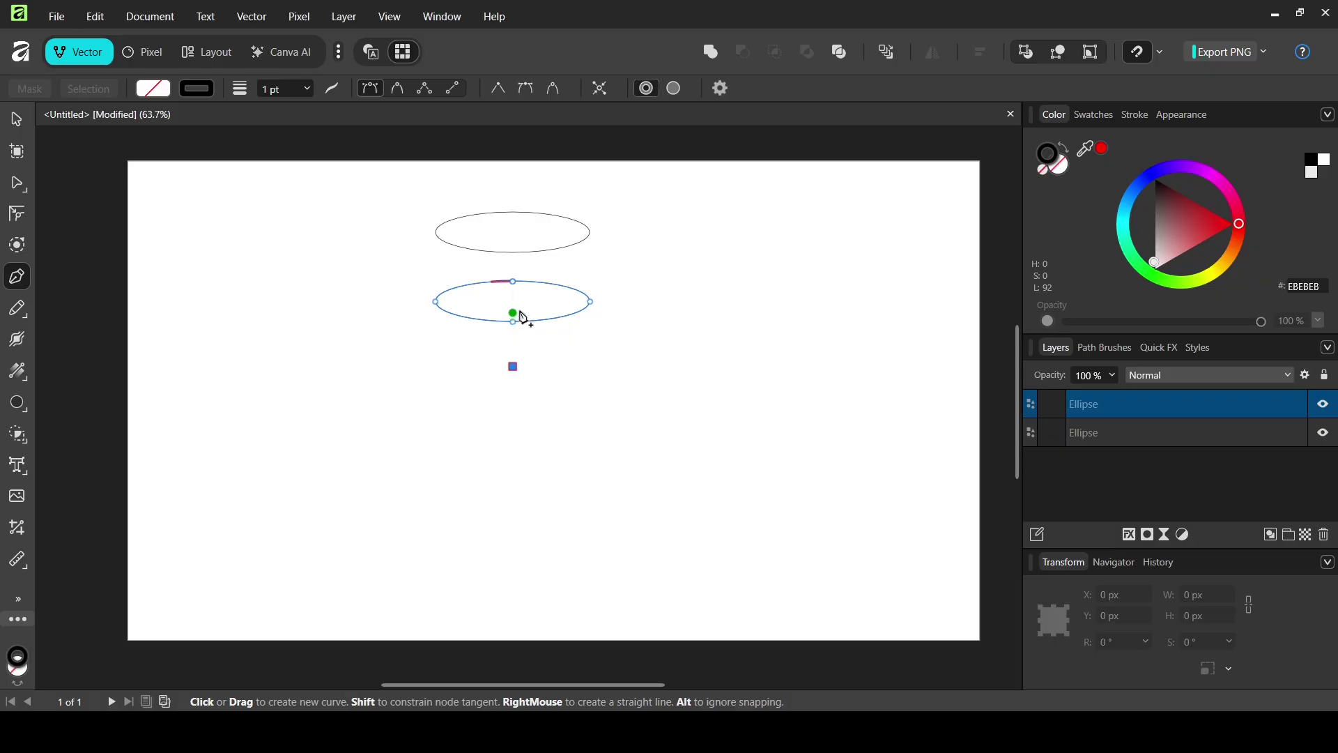
pyautogui.click(515, 188)
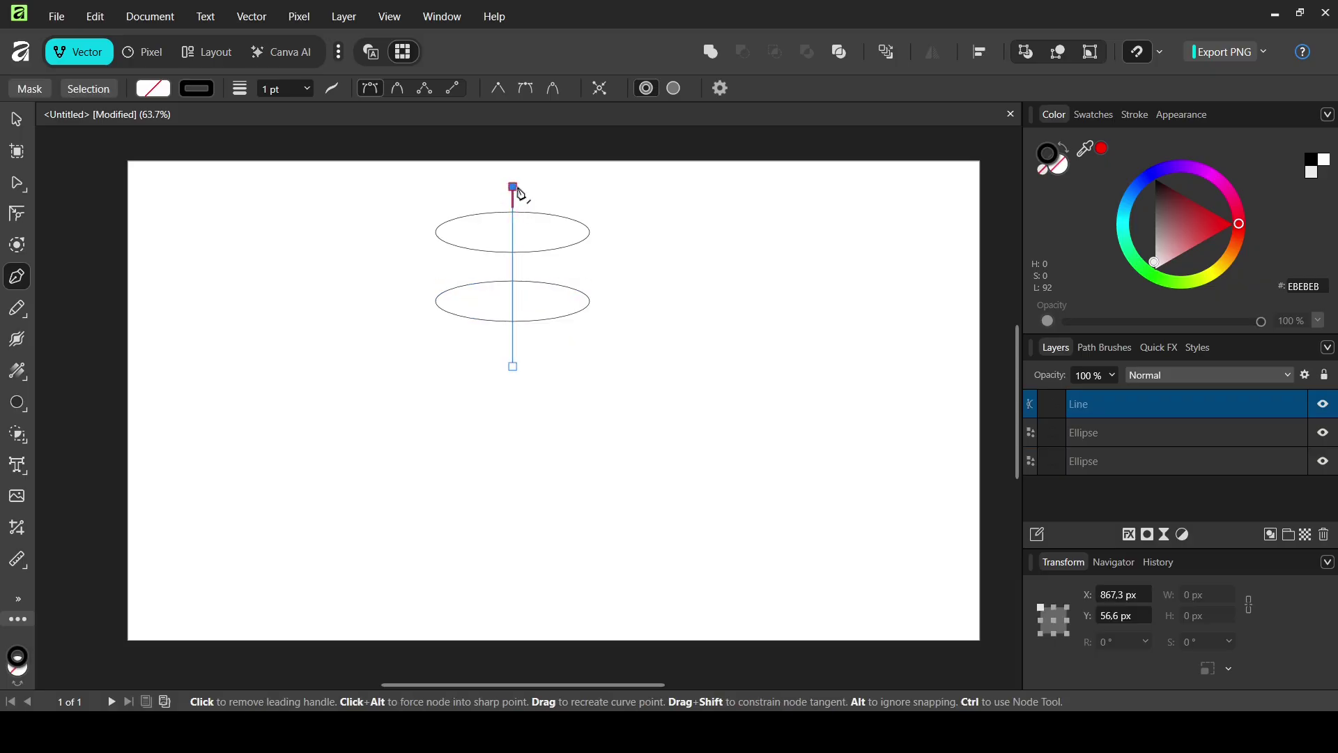
pyautogui.click(18, 117)
pyautogui.click(349, 321)
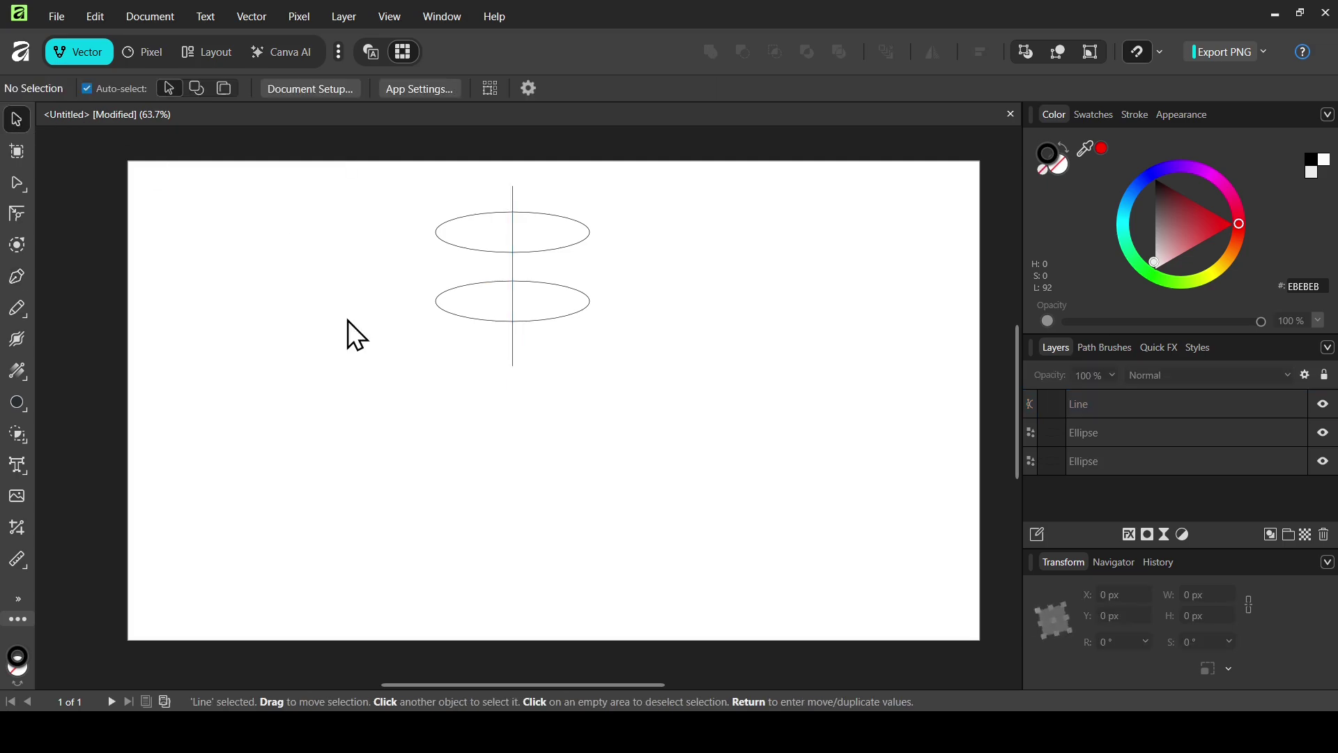
pyautogui.click(513, 268)
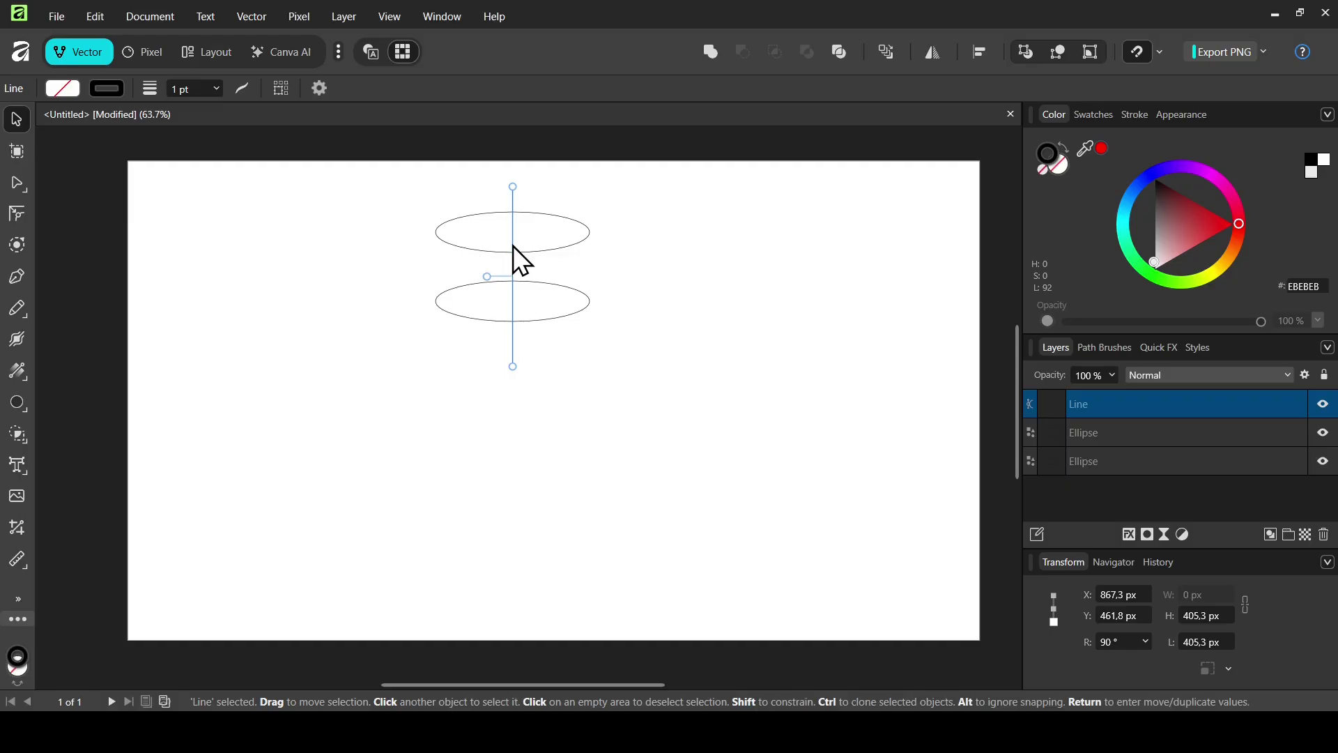
# - Copy the vertical line to the ellipses' right edge and shift all four objects to X 846.1, Y 204.2 px
pyautogui.hotkey('ctrl', 'j')
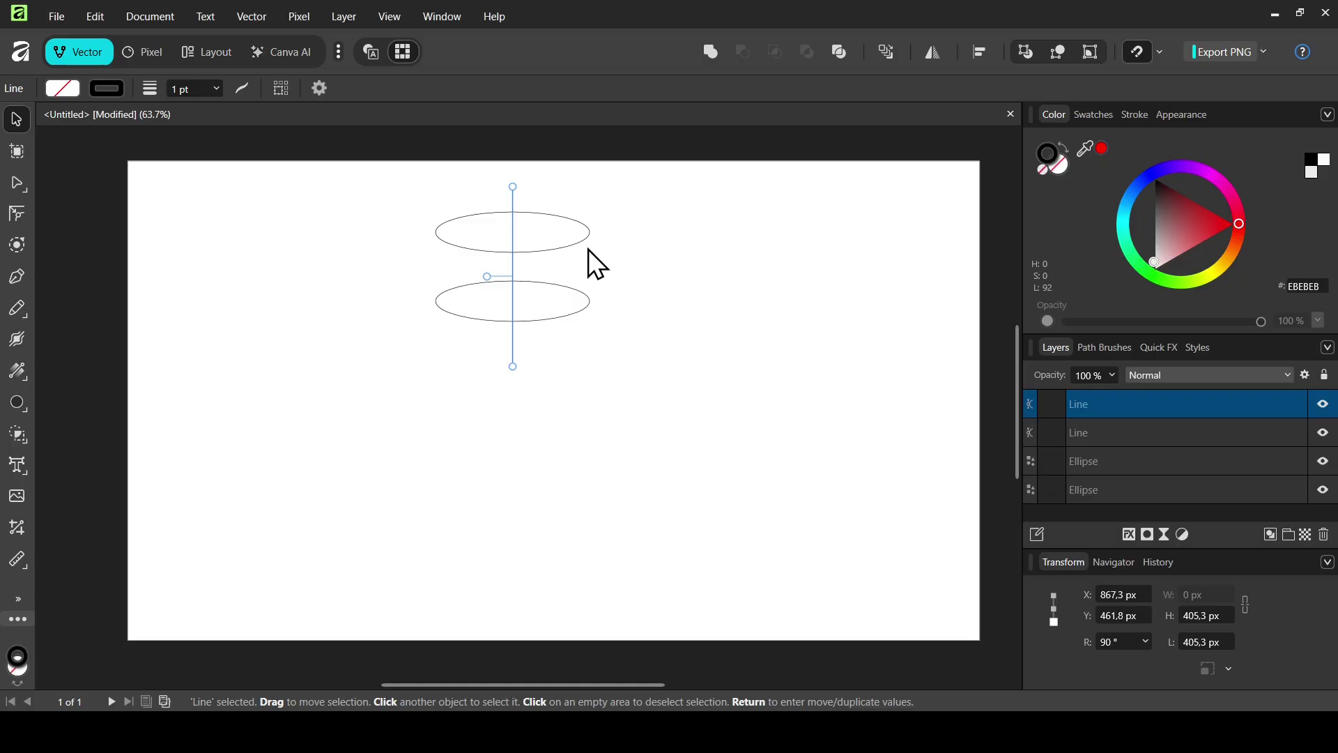
pyautogui.moveTo(507, 255); pyautogui.dragTo(590, 262)
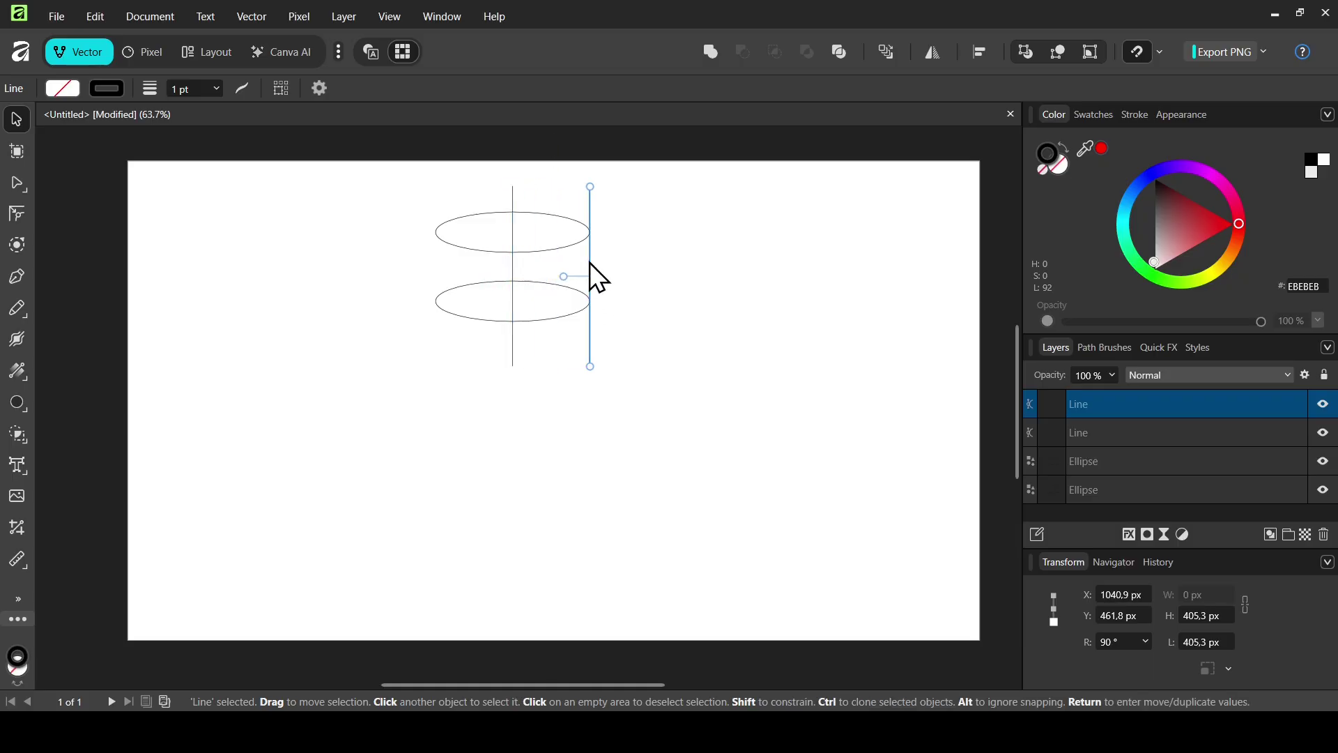
pyautogui.click(393, 181)
pyautogui.moveTo(392, 181); pyautogui.dragTo(663, 411)
pyautogui.moveTo(549, 276); pyautogui.dragTo(616, 341)
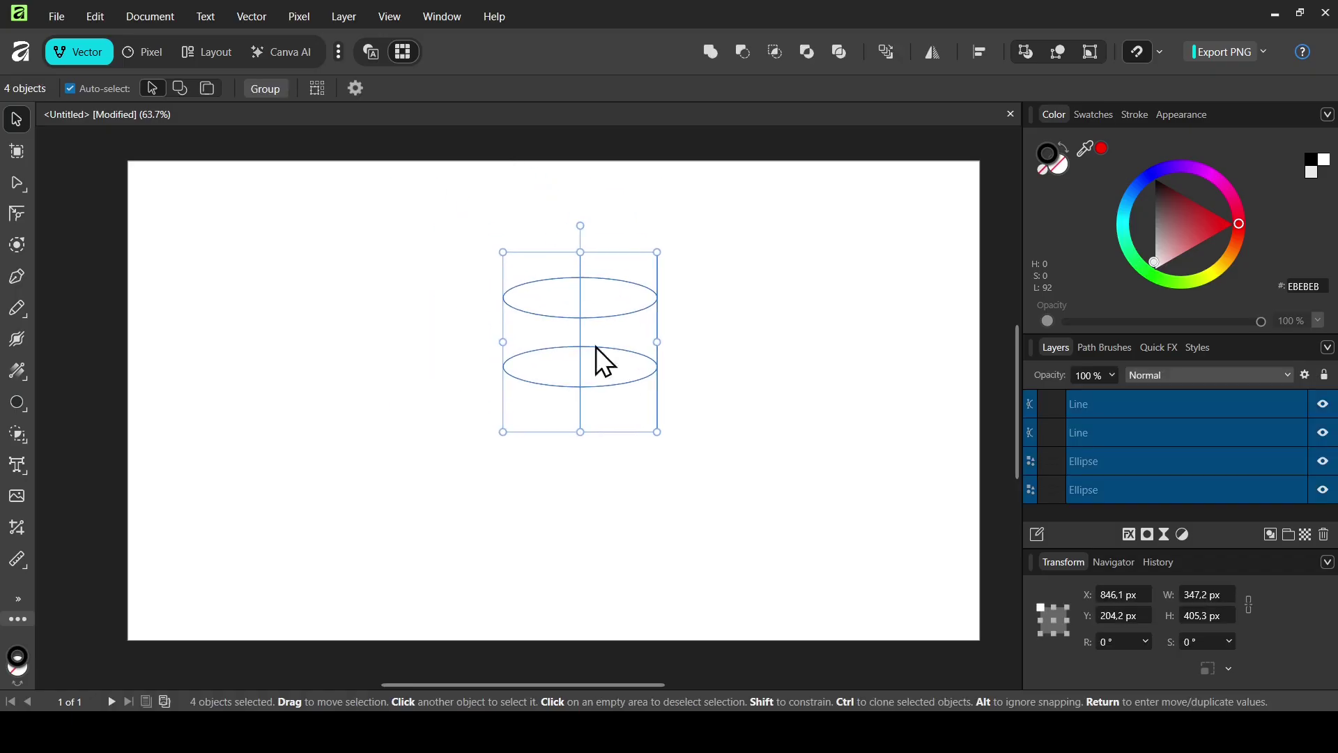
pyautogui.click(23, 437)
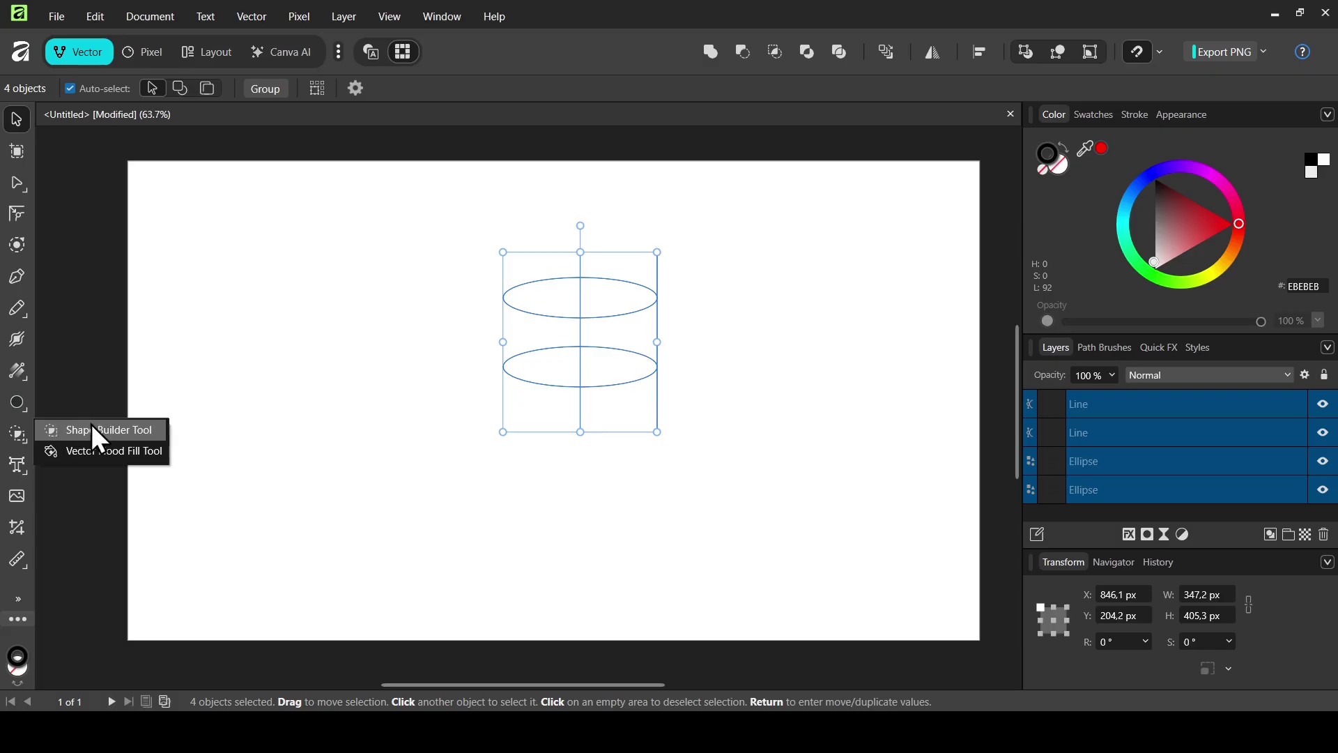
# - Use Shape Builder subtract to trim the line overhangs and lower back arc, leaving two curves
pyautogui.click(111, 428)
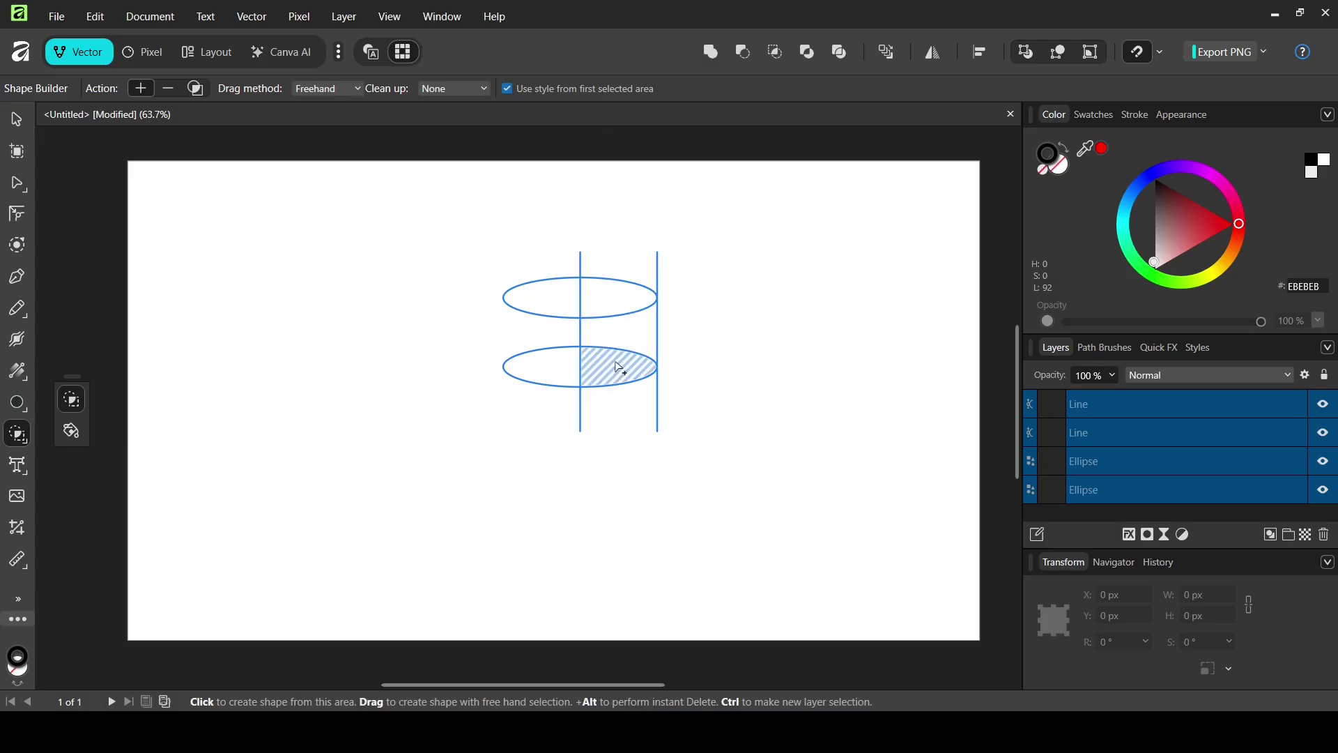
pyautogui.moveTo(614, 375); pyautogui.dragTo(648, 345)
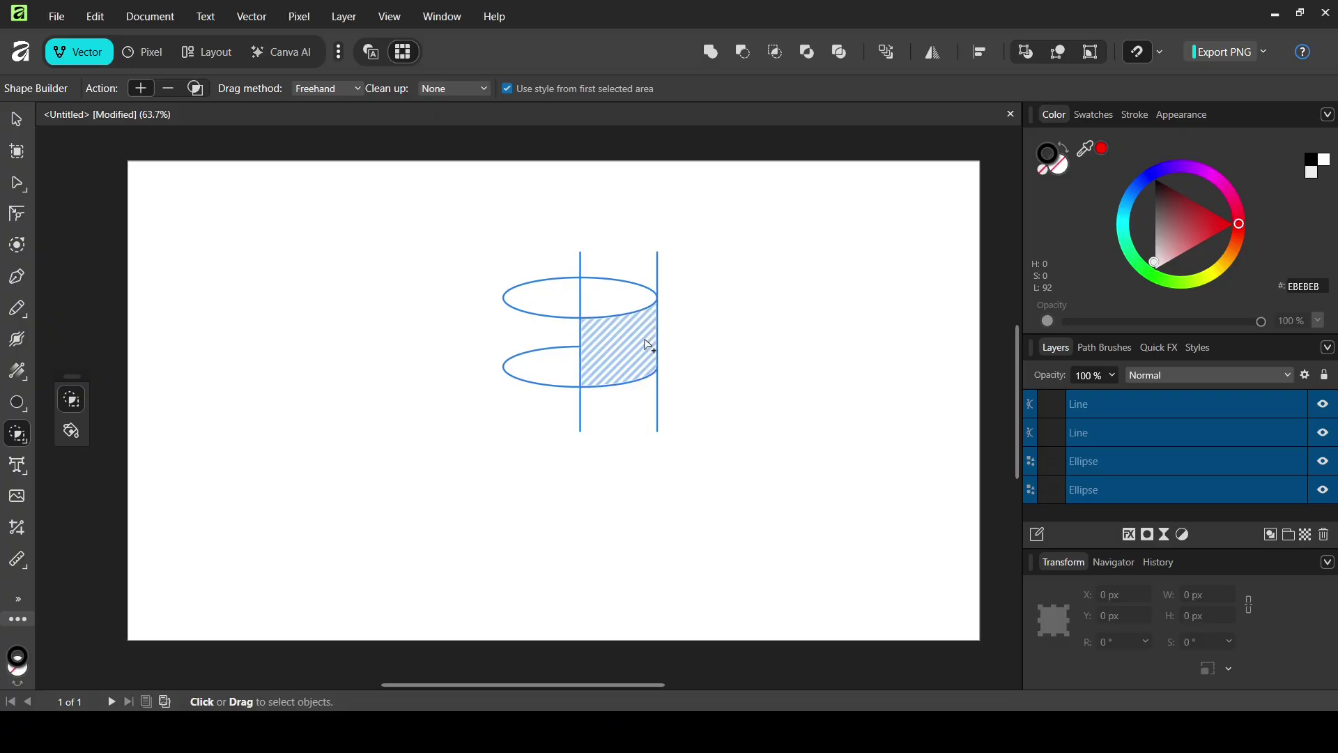
pyautogui.click(169, 90)
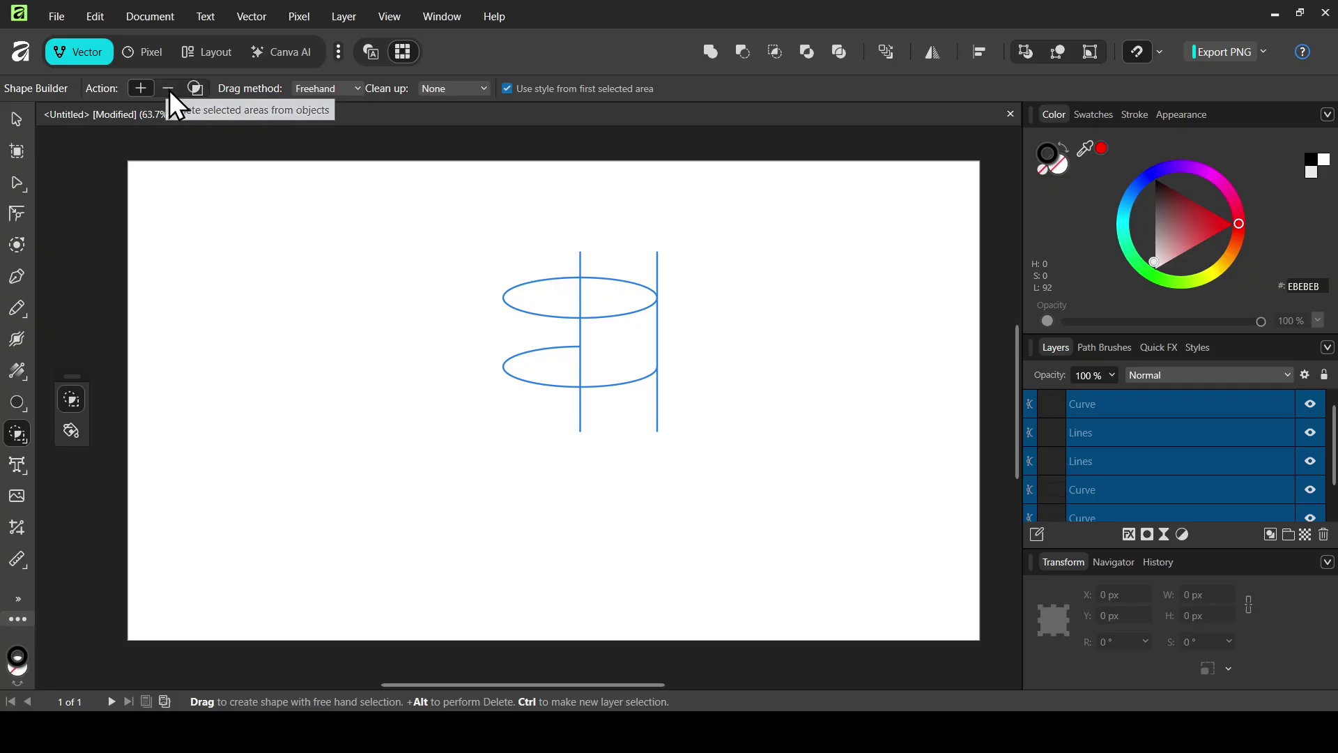
pyautogui.moveTo(550, 257); pyautogui.dragTo(548, 424)
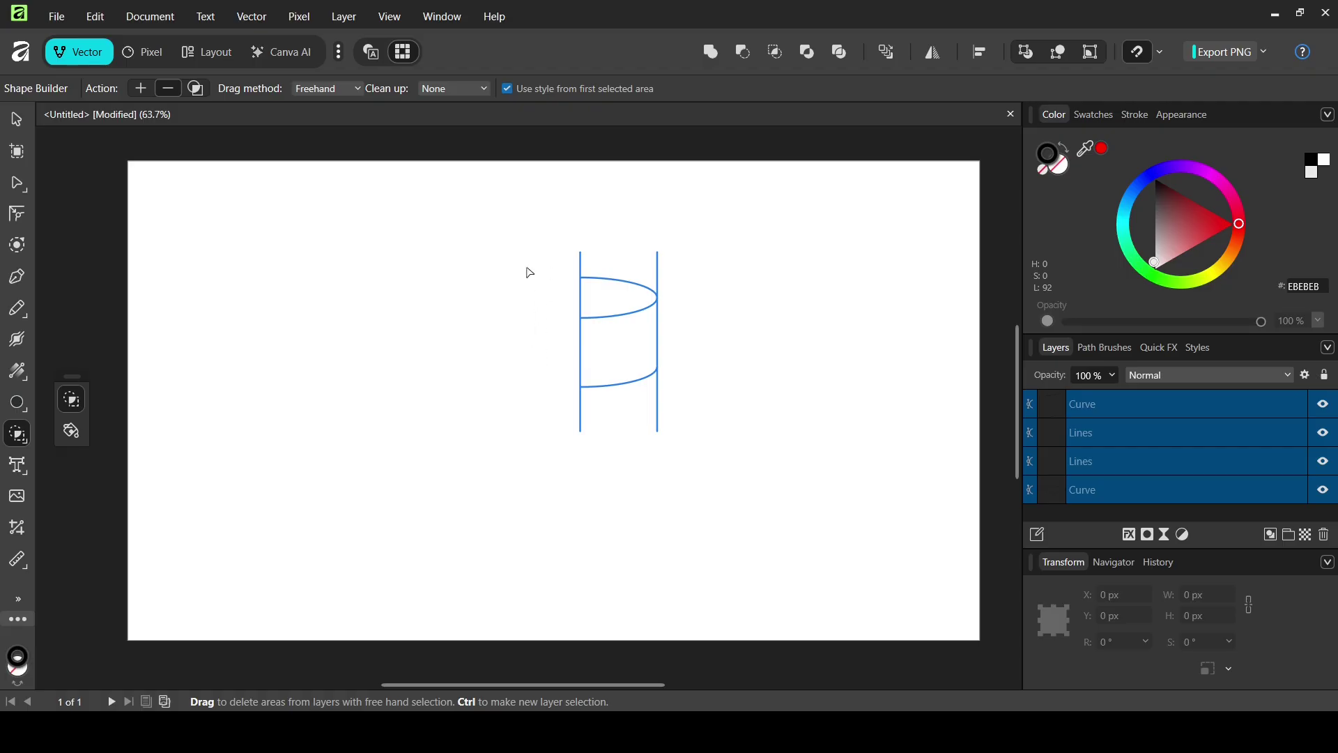
pyautogui.moveTo(555, 259); pyautogui.dragTo(672, 284)
pyautogui.moveTo(675, 416); pyautogui.dragTo(545, 423)
pyautogui.moveTo(692, 418); pyautogui.dragTo(536, 421)
pyautogui.moveTo(627, 423); pyautogui.dragTo(530, 426)
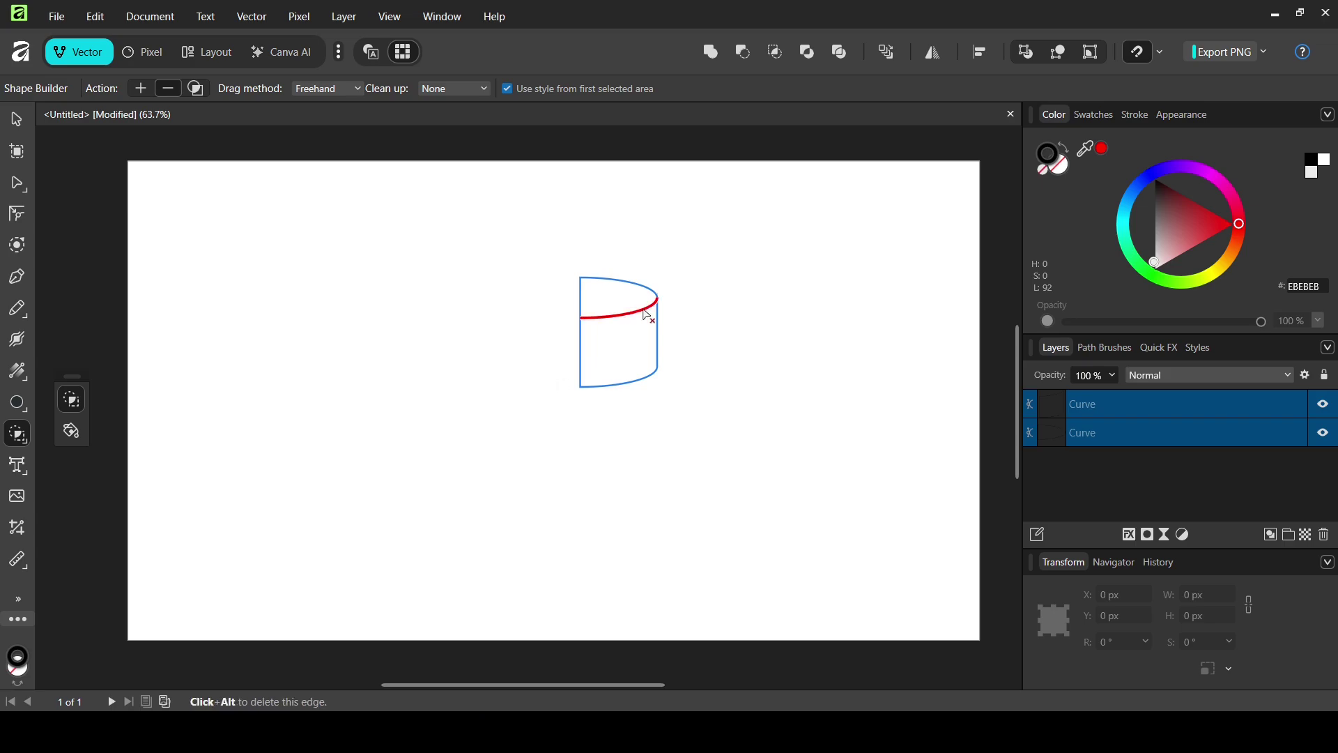
pyautogui.click(14, 119)
# - Move both cylinder curves up to X 960, Y 125.7 px and duplicate them in place
pyautogui.click(775, 315)
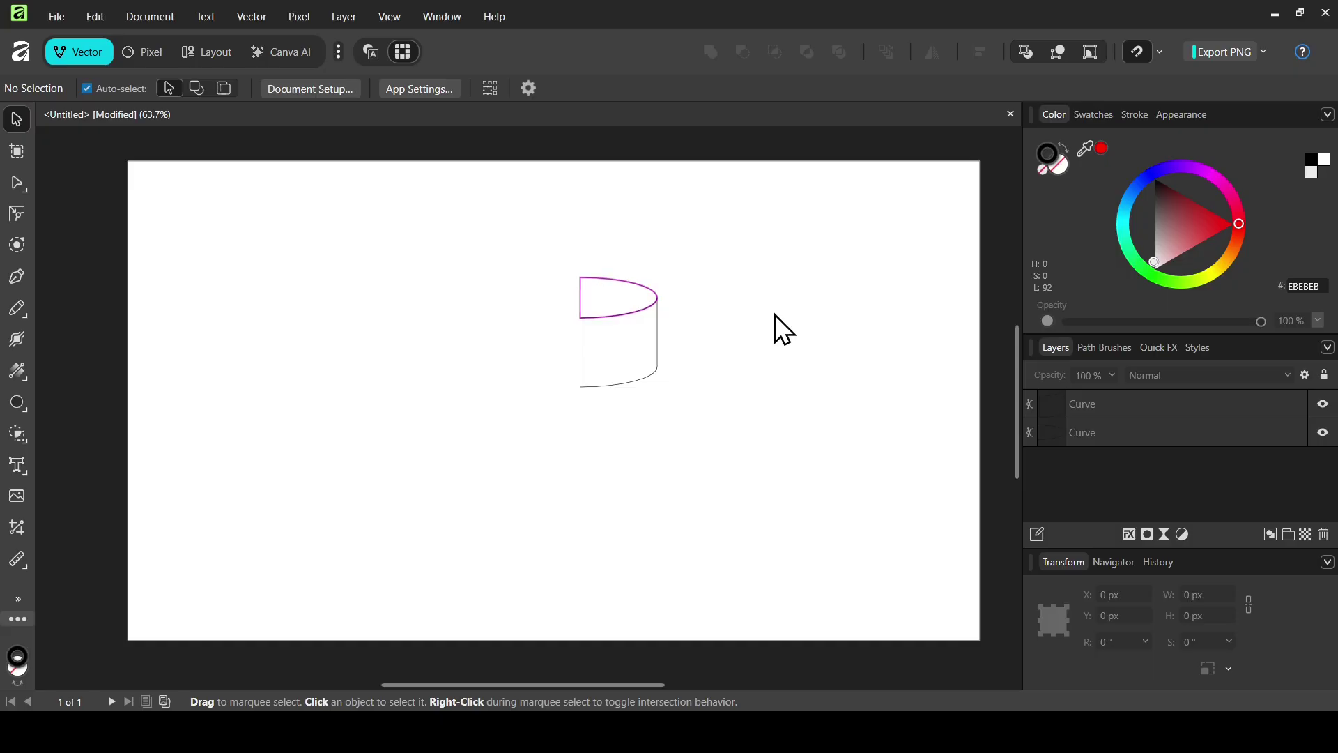
pyautogui.moveTo(500, 232); pyautogui.dragTo(696, 410)
pyautogui.moveTo(647, 336); pyautogui.dragTo(626, 274)
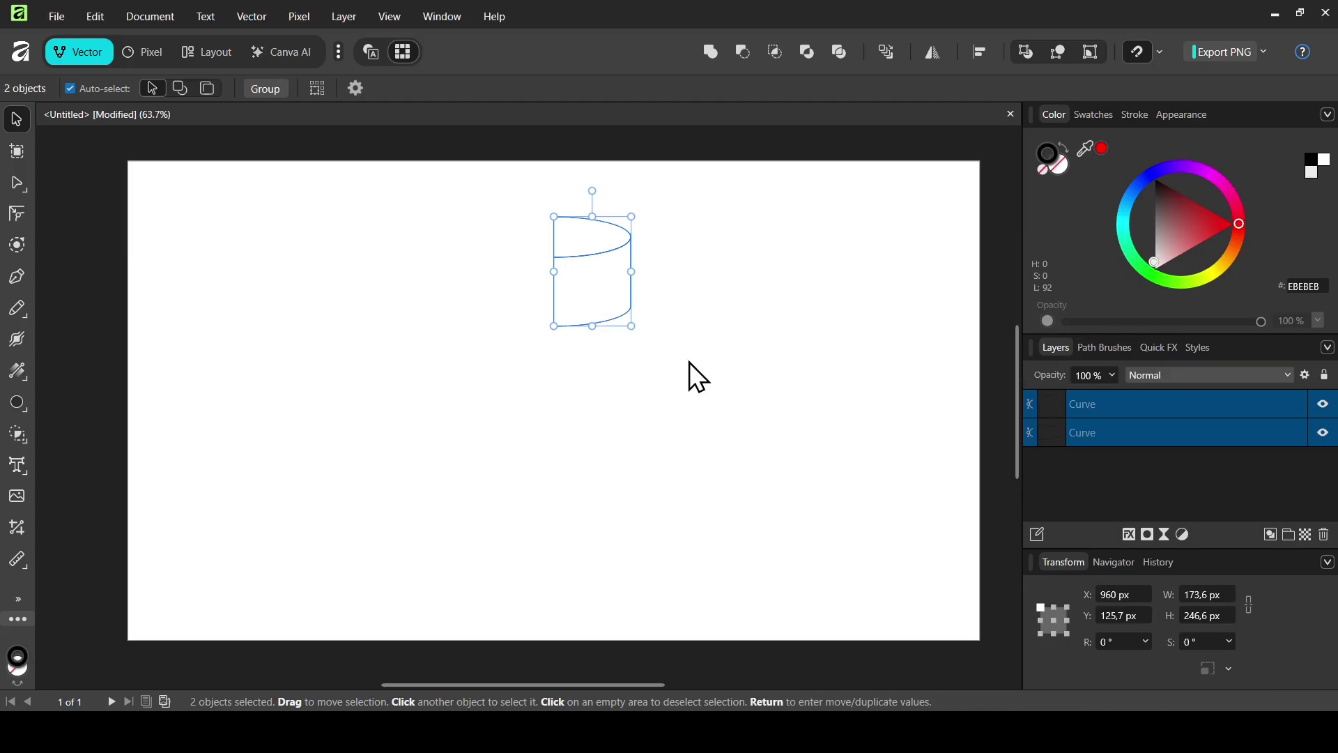
pyautogui.hotkey('ctrl', 'j')
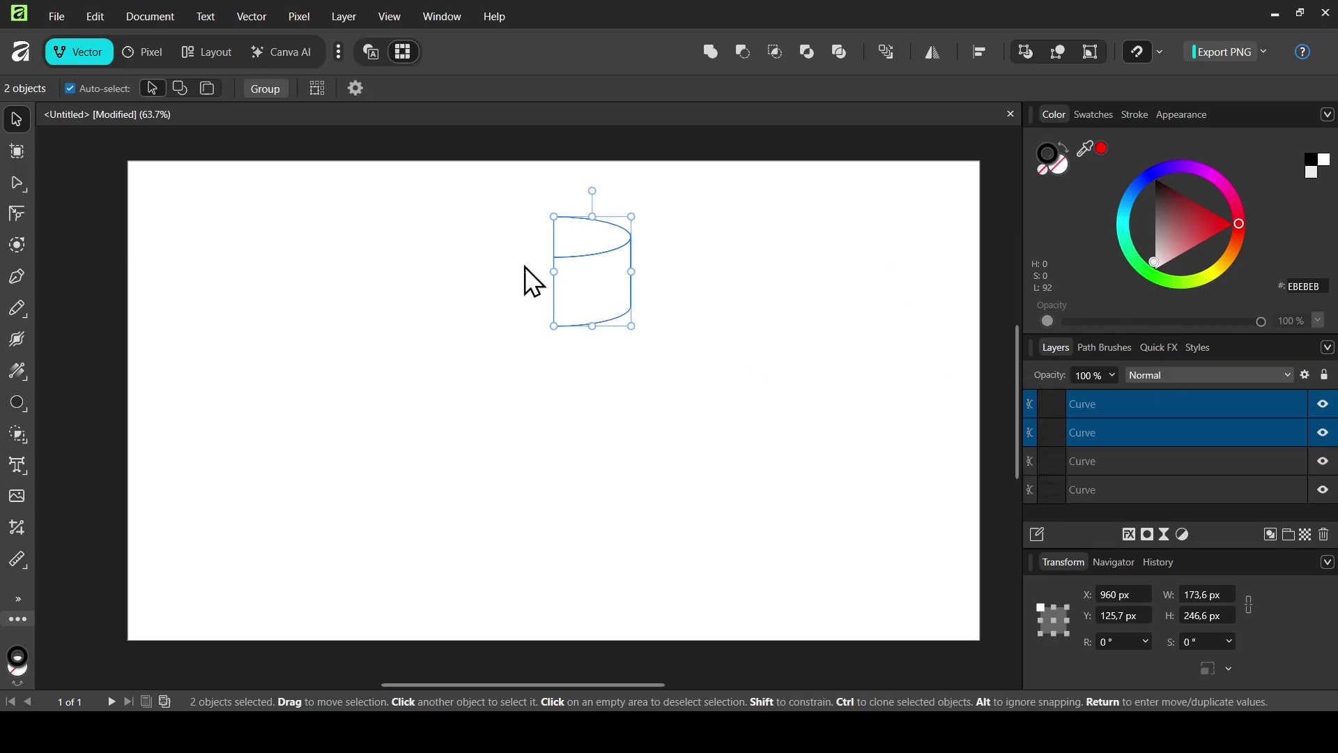
# - Flip the duplicate band both horizontally and vertically
pyautogui.rightClick(596, 299)
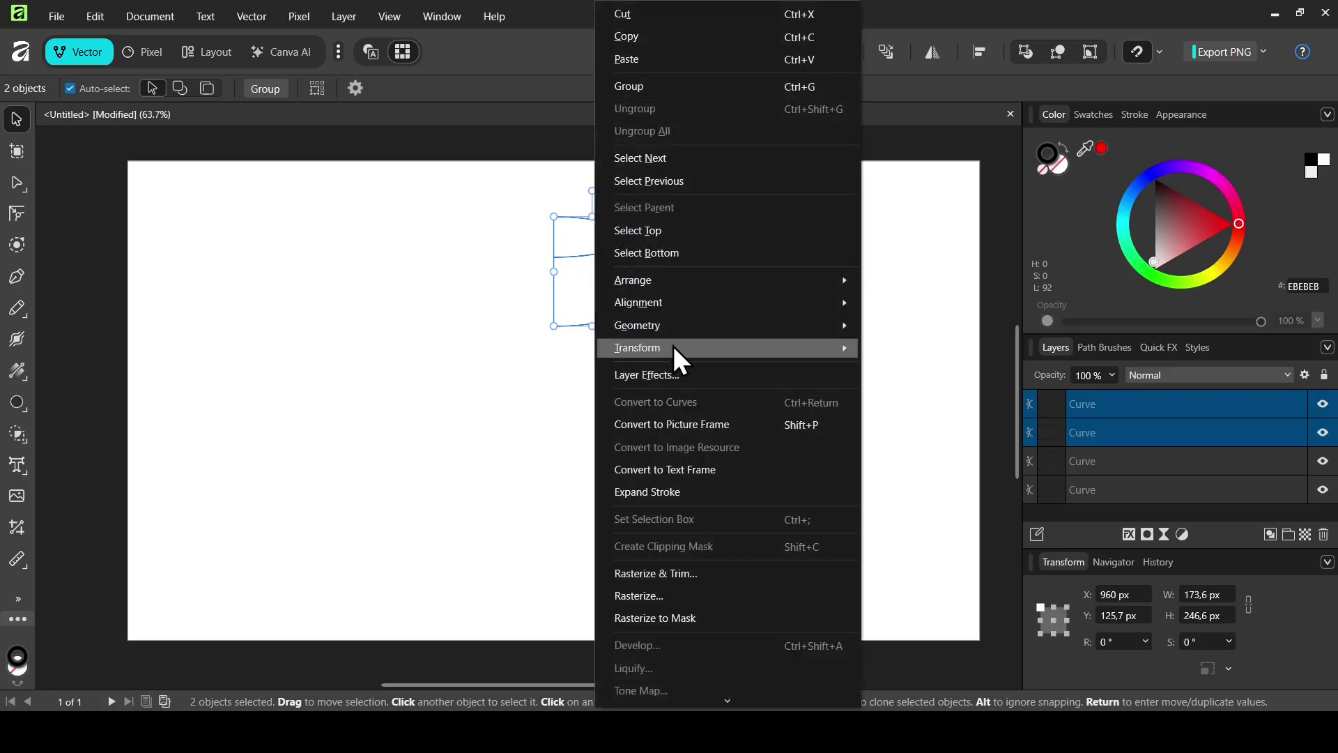
pyautogui.moveTo(675, 349)
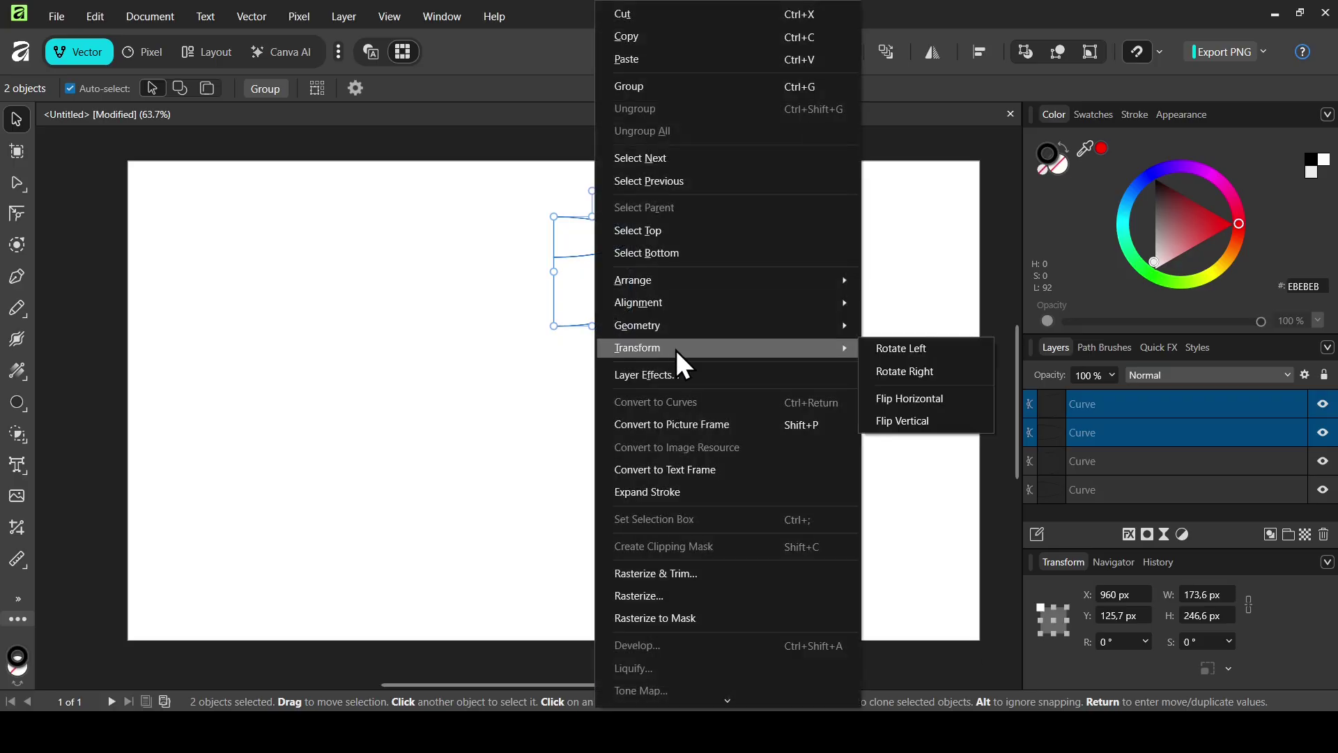
pyautogui.click(913, 399)
pyautogui.rightClick(588, 297)
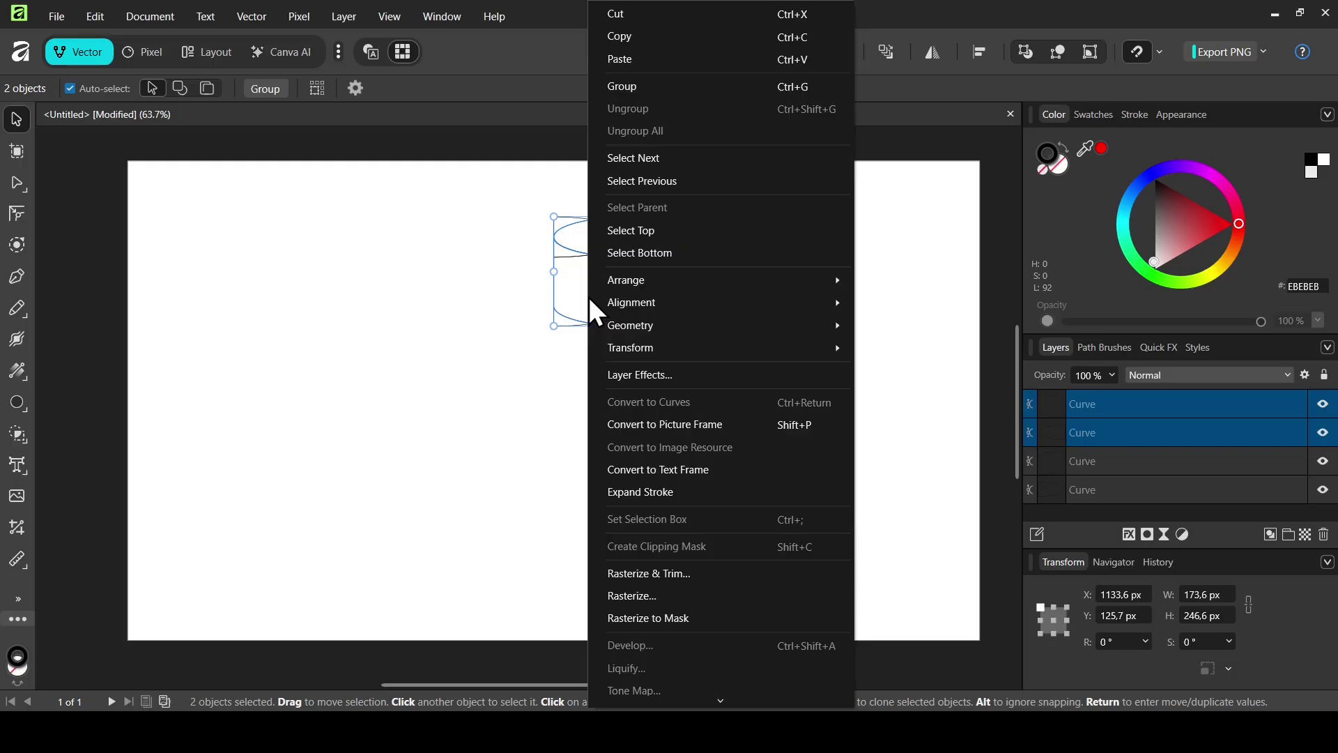
pyautogui.moveTo(665, 351)
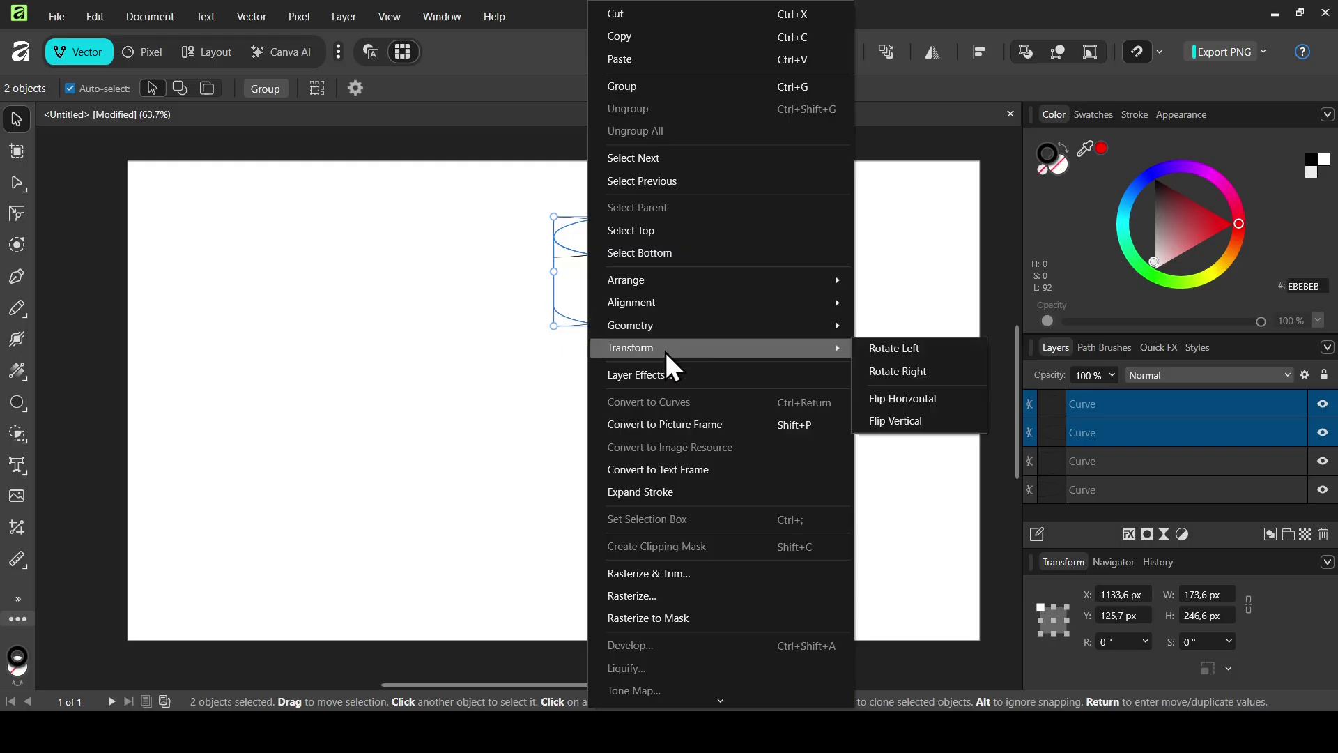
pyautogui.click(926, 419)
# - Set the flipped copy below the original at Y 463.4 px and select all four curves
pyautogui.moveTo(591, 274); pyautogui.dragTo(513, 318)
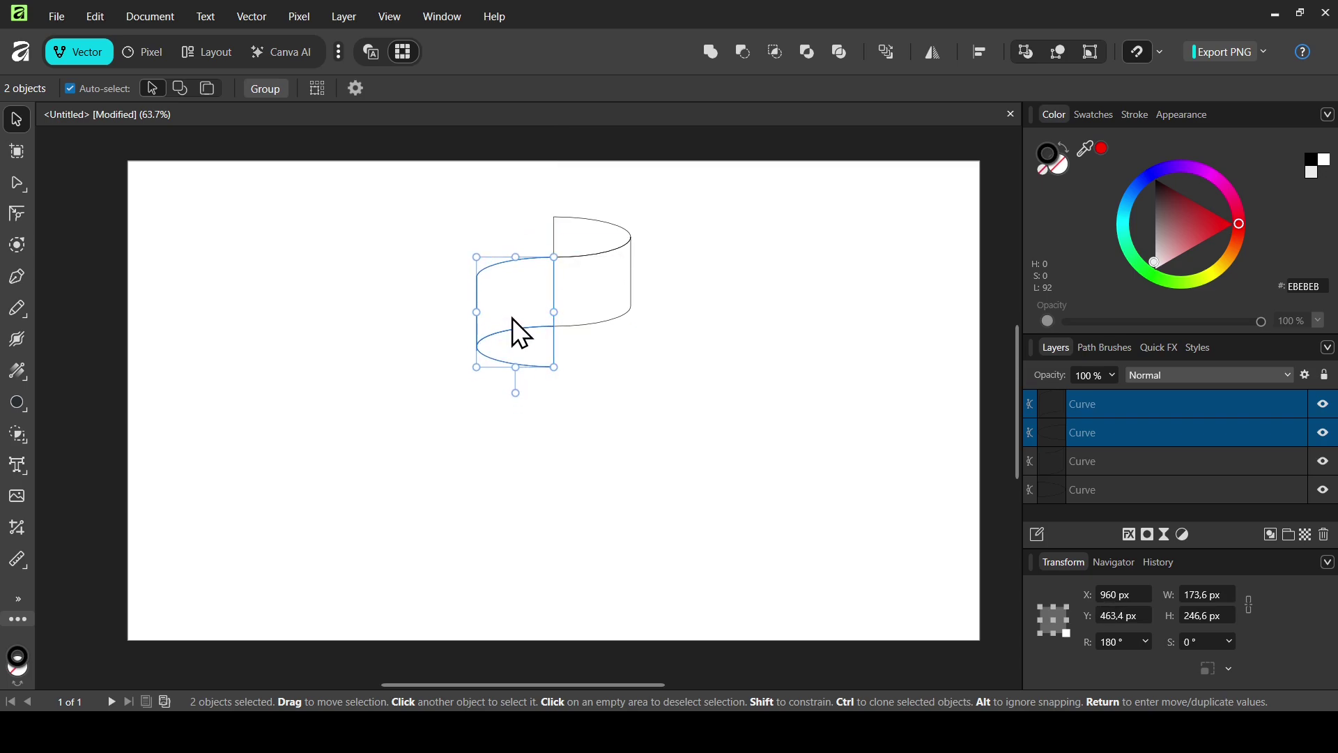
pyautogui.click(718, 302)
pyautogui.moveTo(412, 188); pyautogui.dragTo(687, 417)
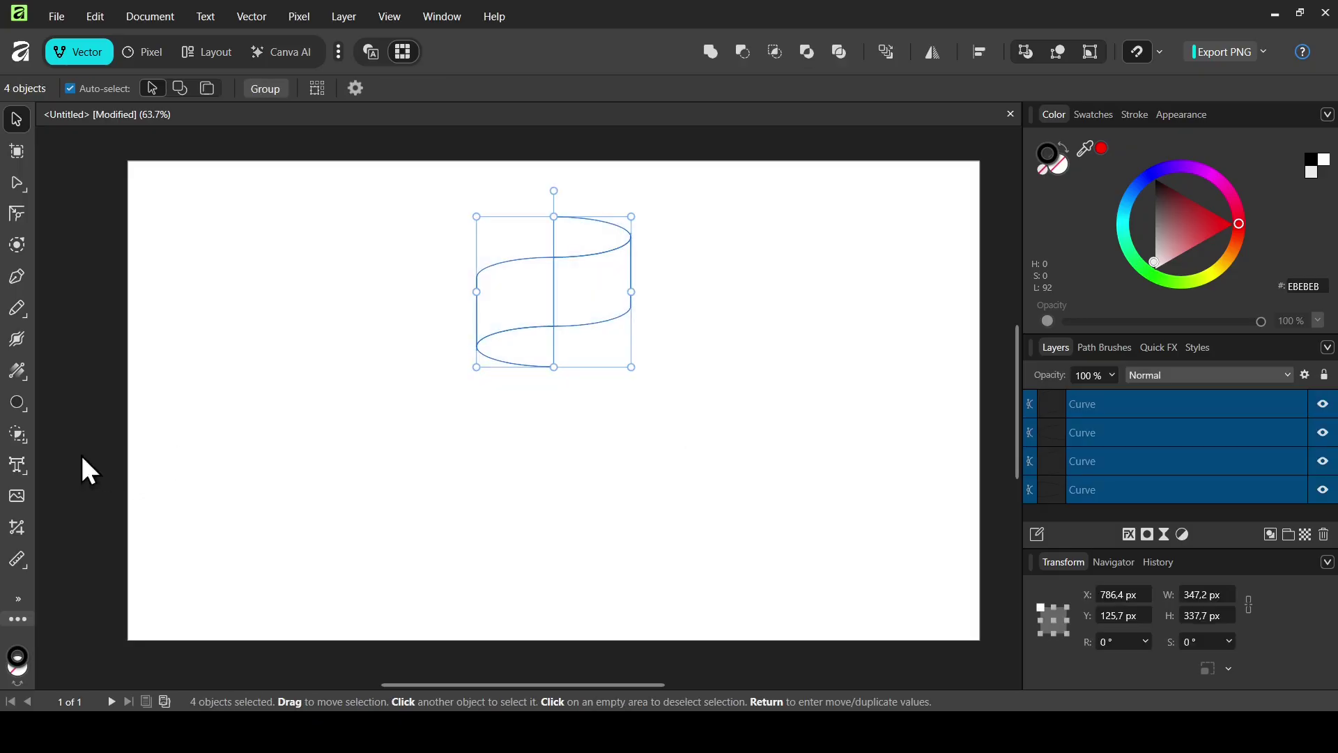
pyautogui.click(23, 429)
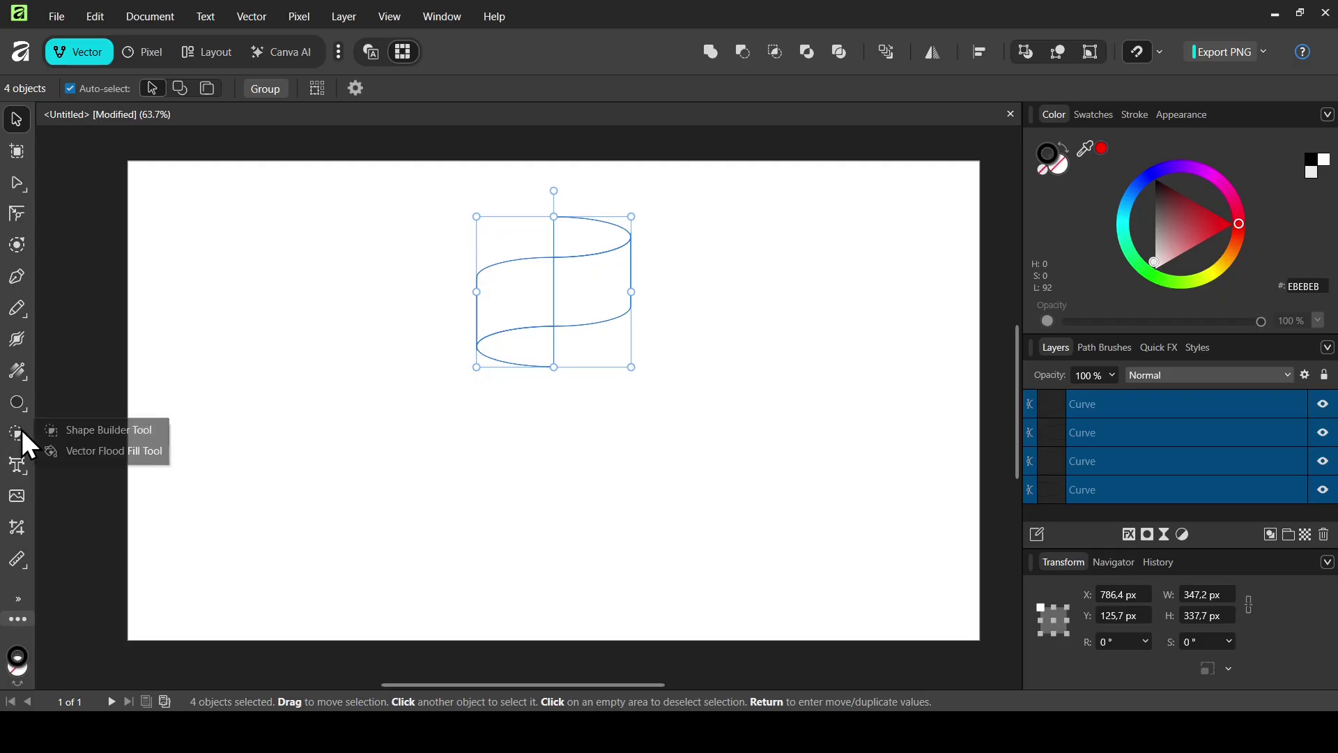
# - Merge the S-turn's left and right middle regions with Shape Builder Add, leaving three curves
pyautogui.click(109, 430)
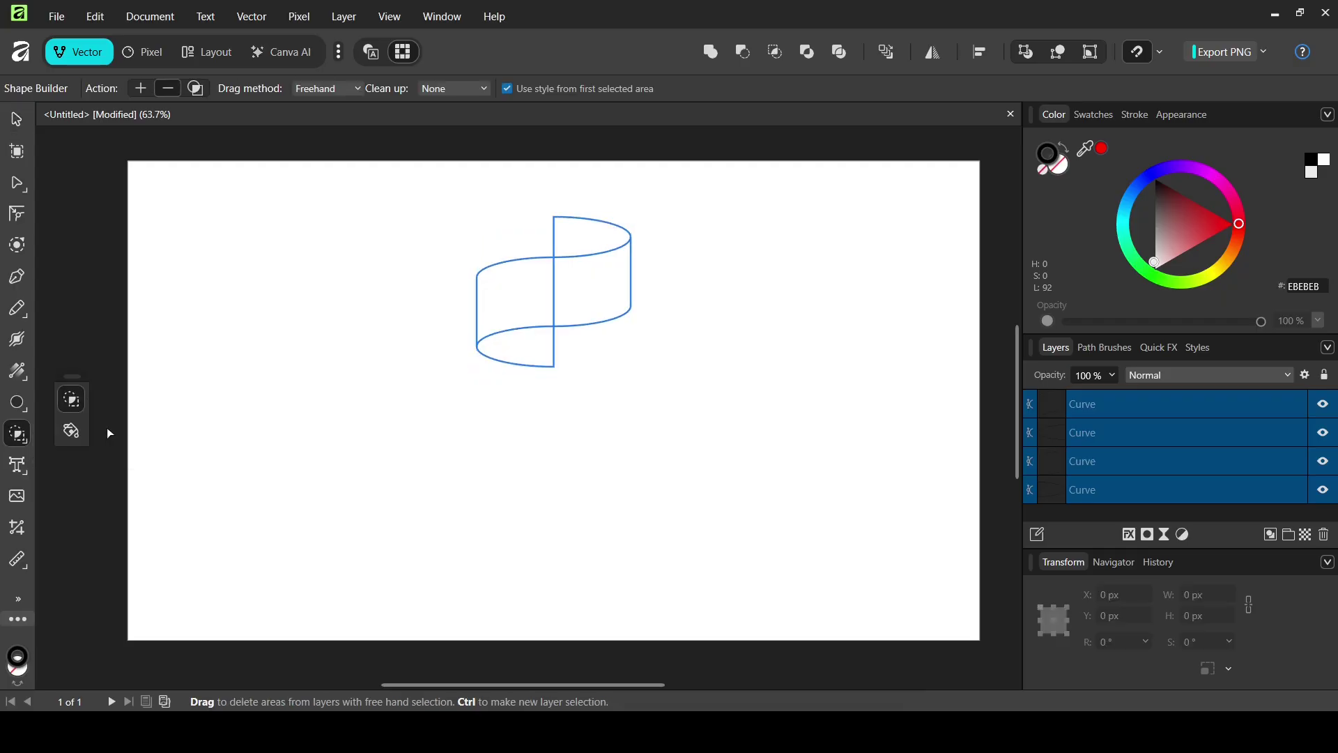
pyautogui.click(139, 86)
pyautogui.moveTo(515, 285); pyautogui.dragTo(607, 288)
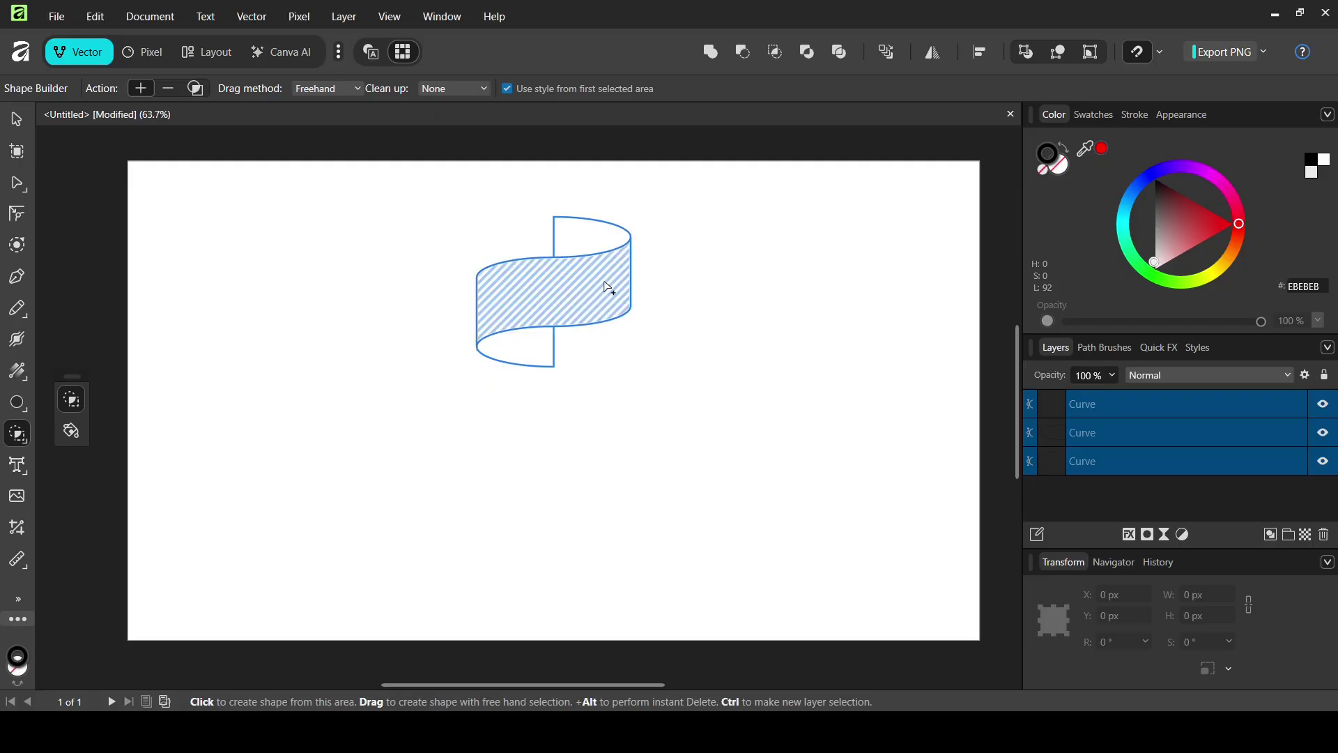
pyautogui.click(15, 120)
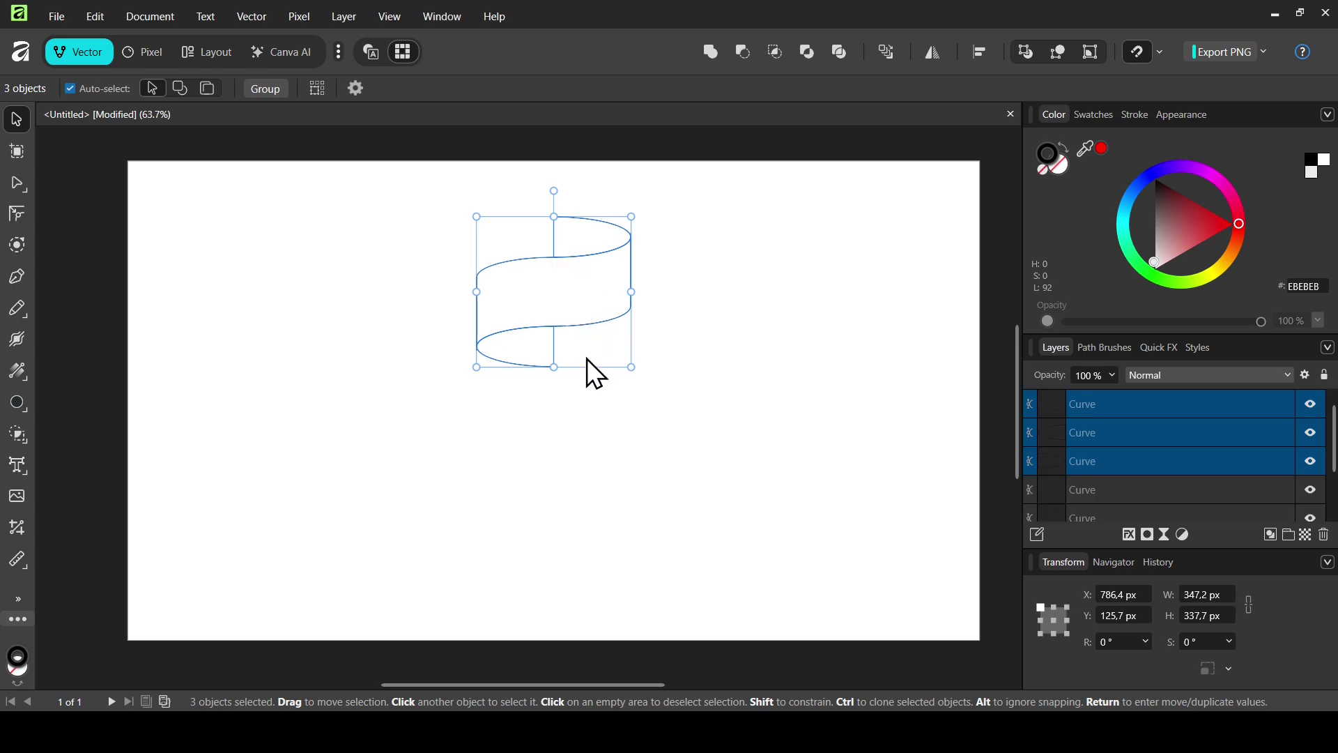
# - Stack two more copies of the S-turn below and select all nine curves
pyautogui.moveTo(599, 282); pyautogui.dragTo(595, 395)
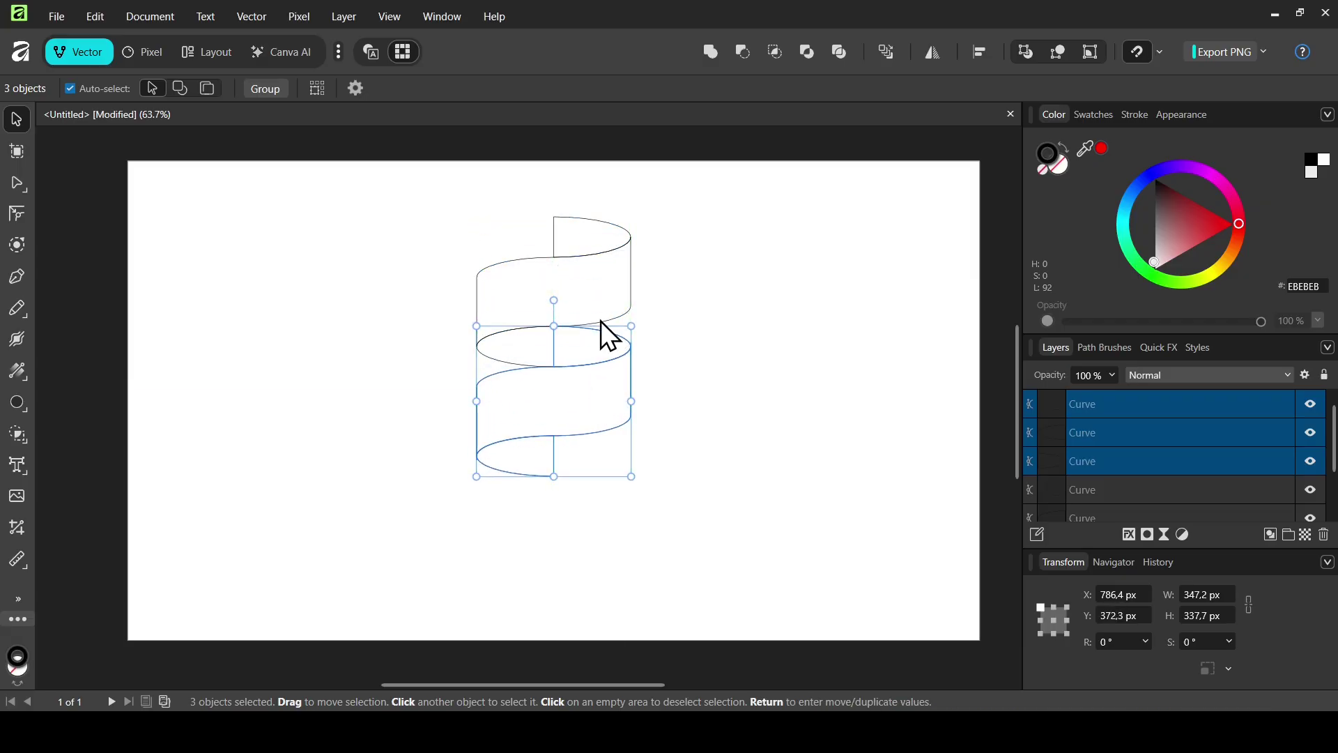
pyautogui.hotkey('ctrl', 'j')
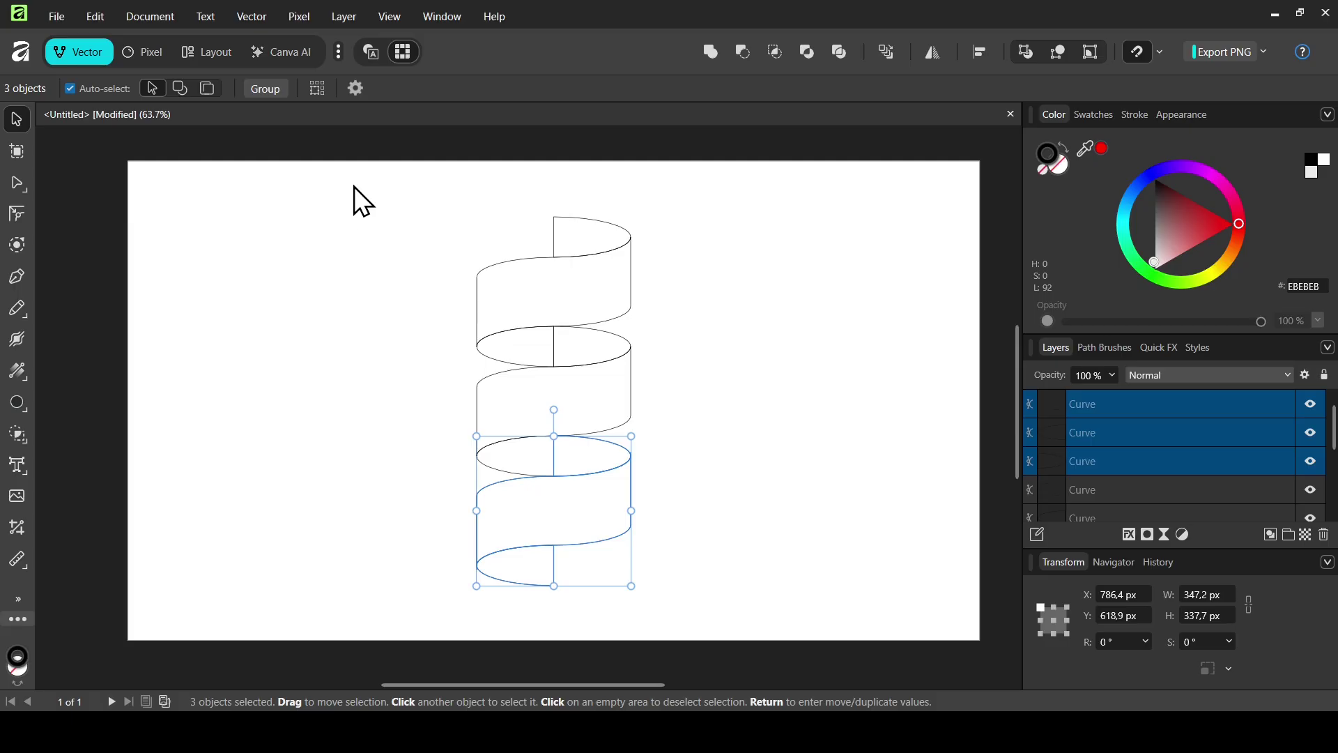
pyautogui.moveTo(375, 187); pyautogui.dragTo(725, 630)
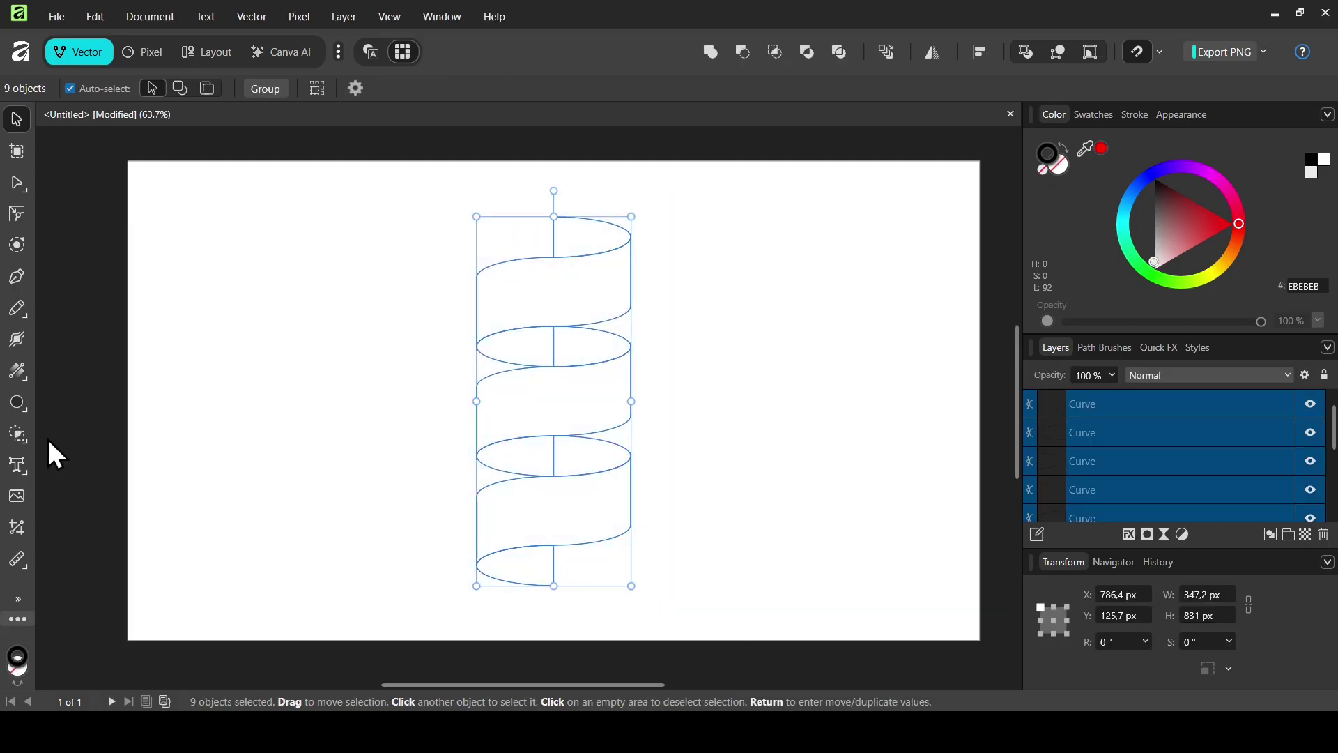
# - Fuse the regions where the stacked turns join using Shape Builder in Add mode
pyautogui.click(24, 438)
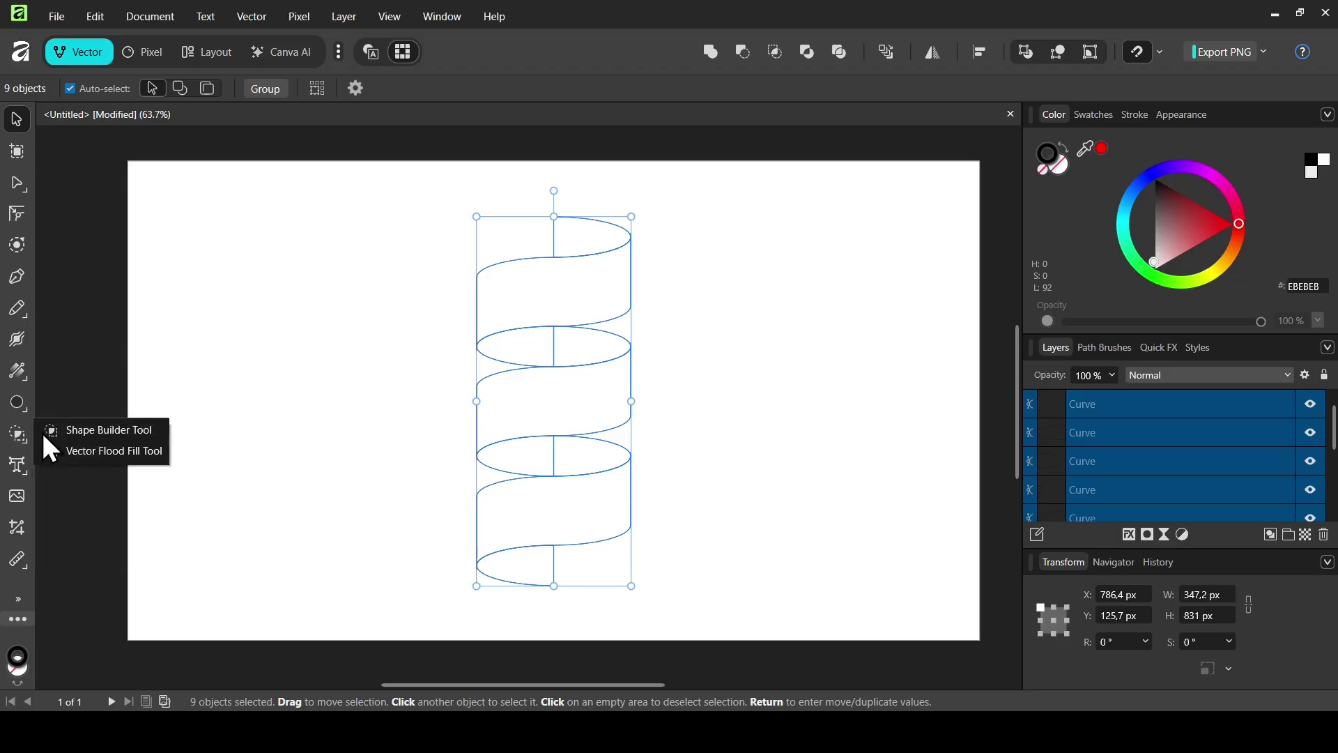
pyautogui.click(112, 432)
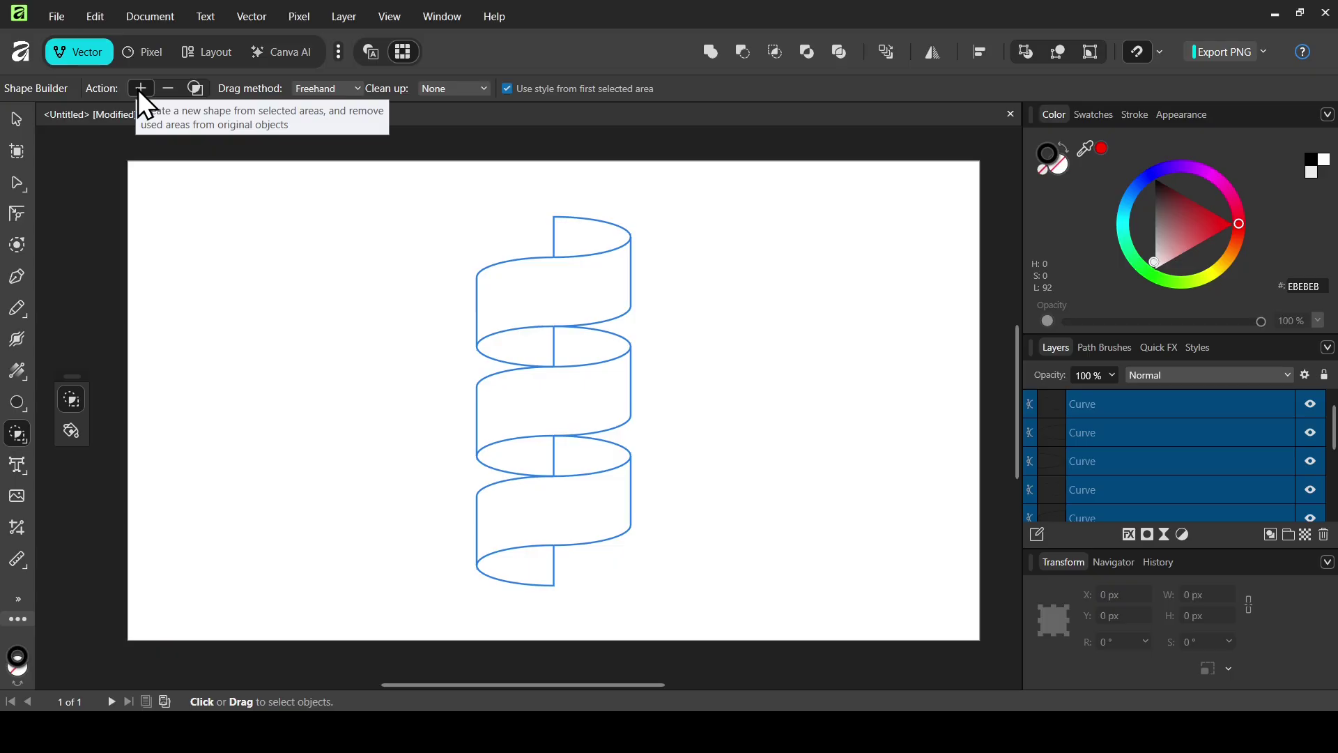
pyautogui.moveTo(547, 347); pyautogui.dragTo(580, 349)
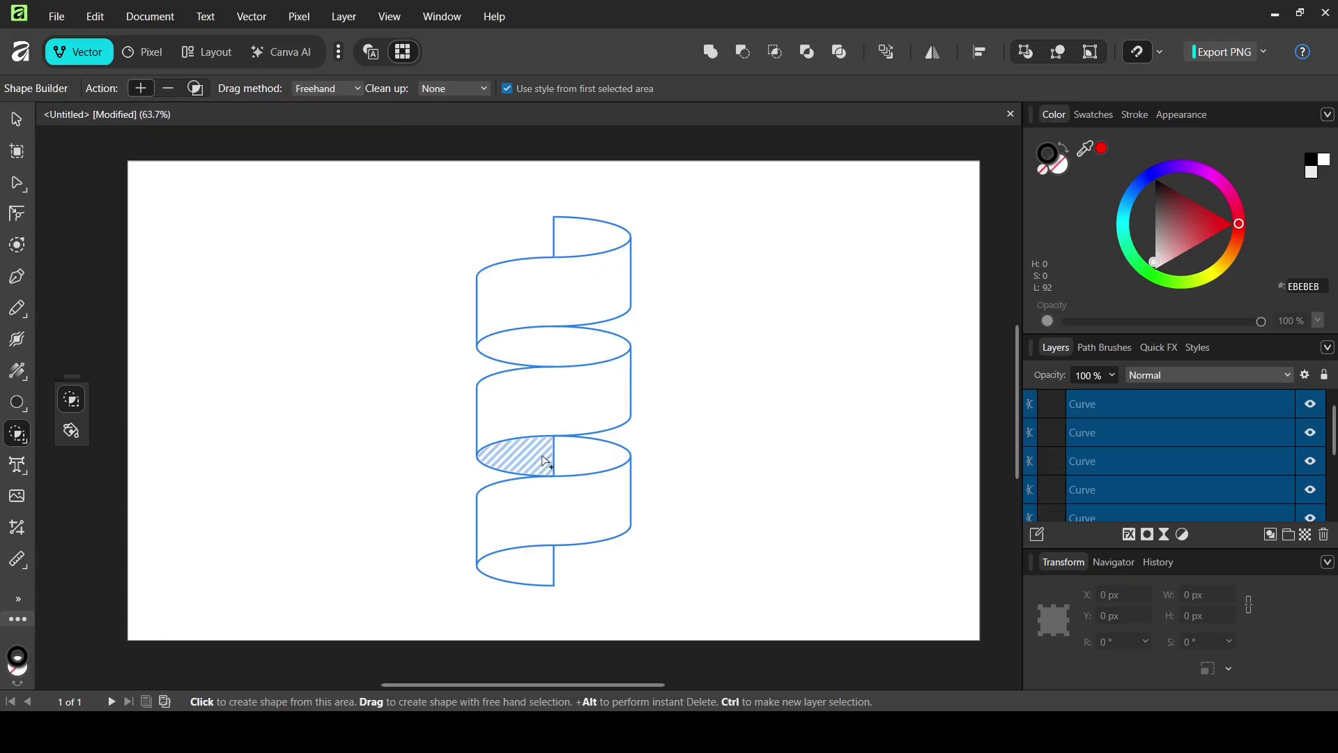
pyautogui.click(17, 122)
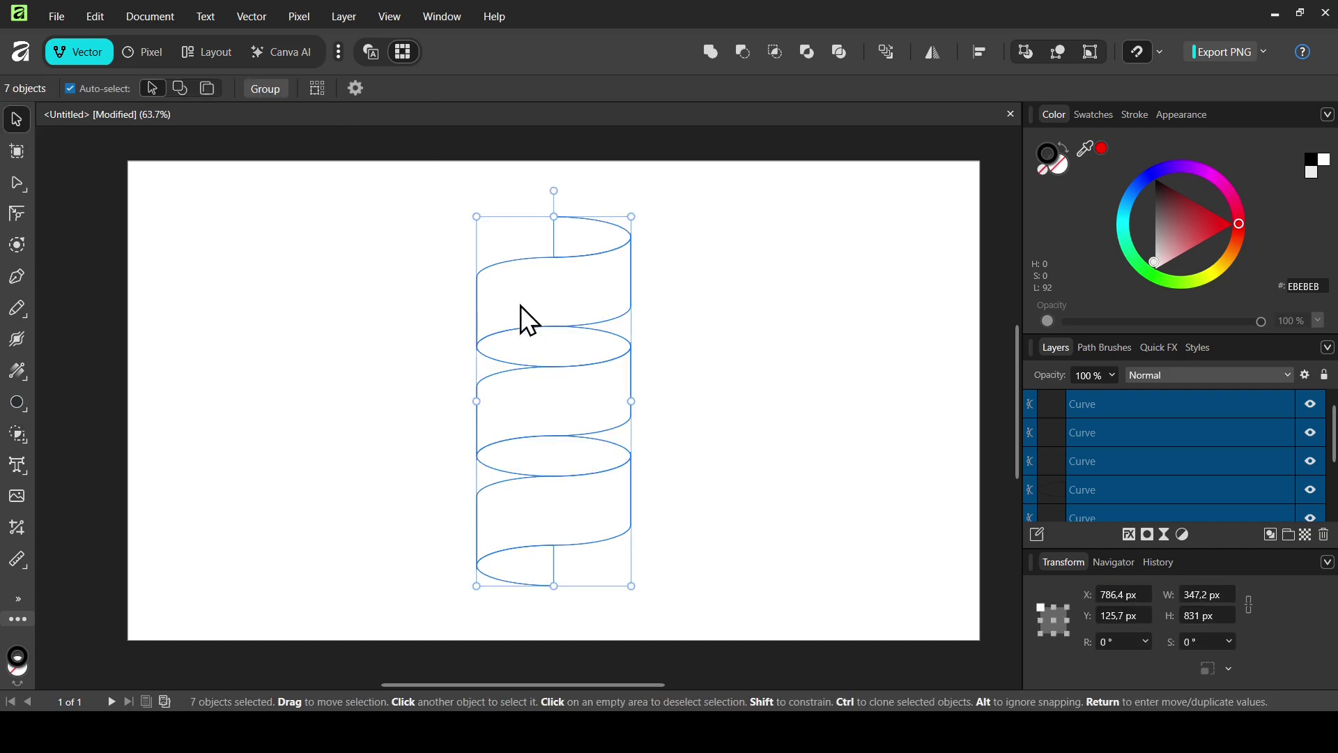
# - Fill all seven spiral shapes with a linear gradient from yellow FFF600 to orange FF7F00
pyautogui.moveTo(22, 377)
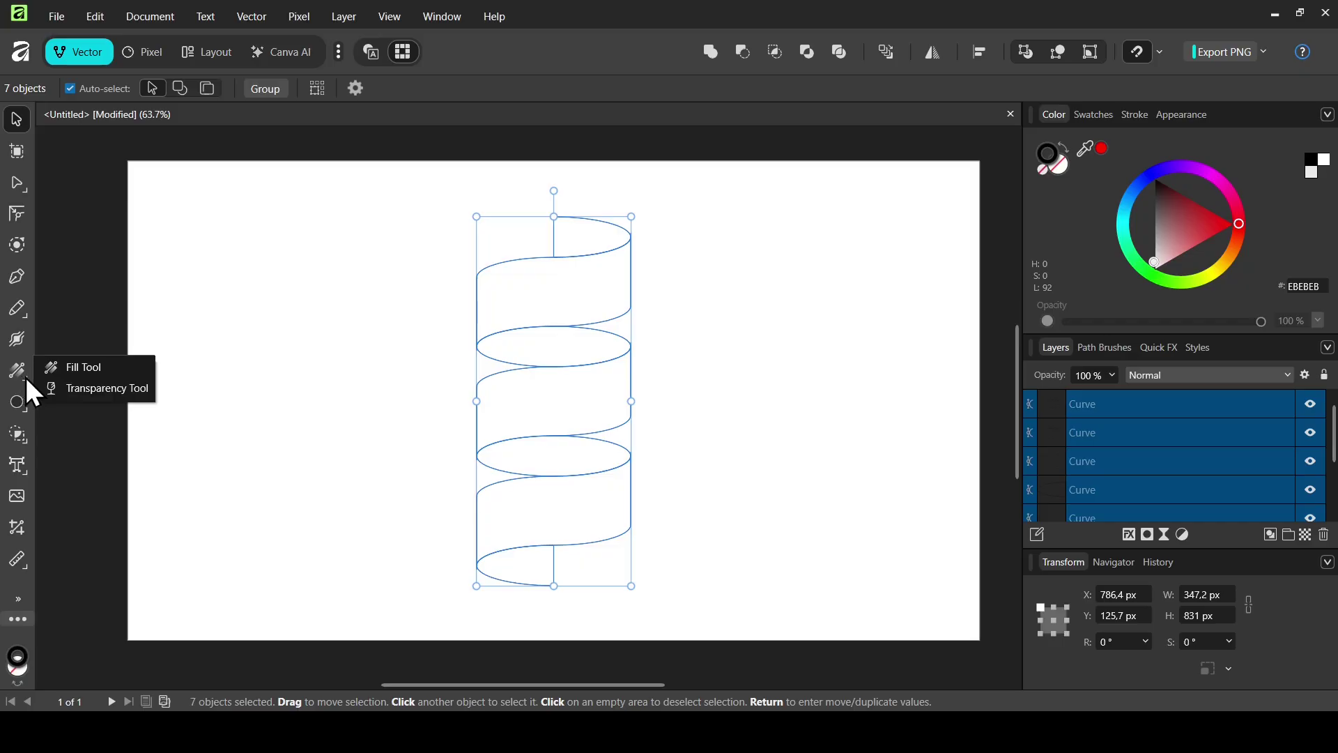
pyautogui.click(94, 369)
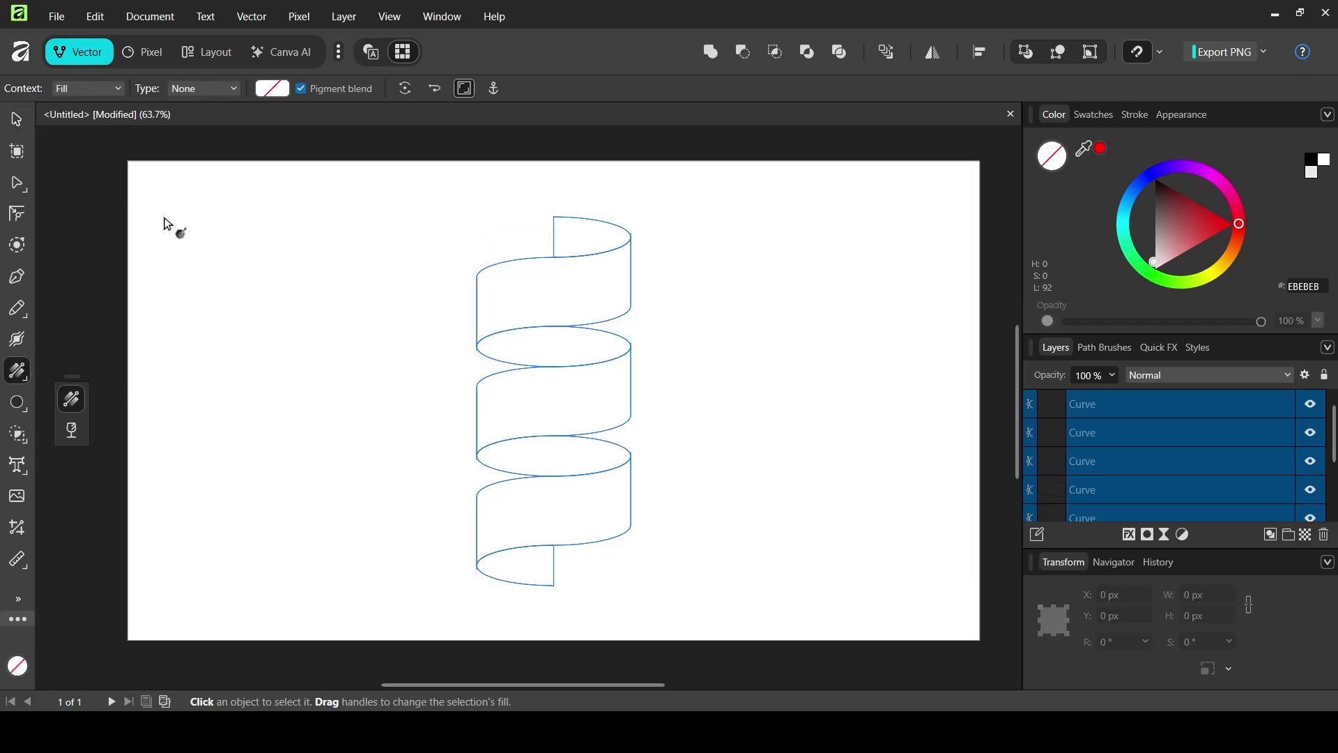
pyautogui.click(211, 91)
pyautogui.click(214, 148)
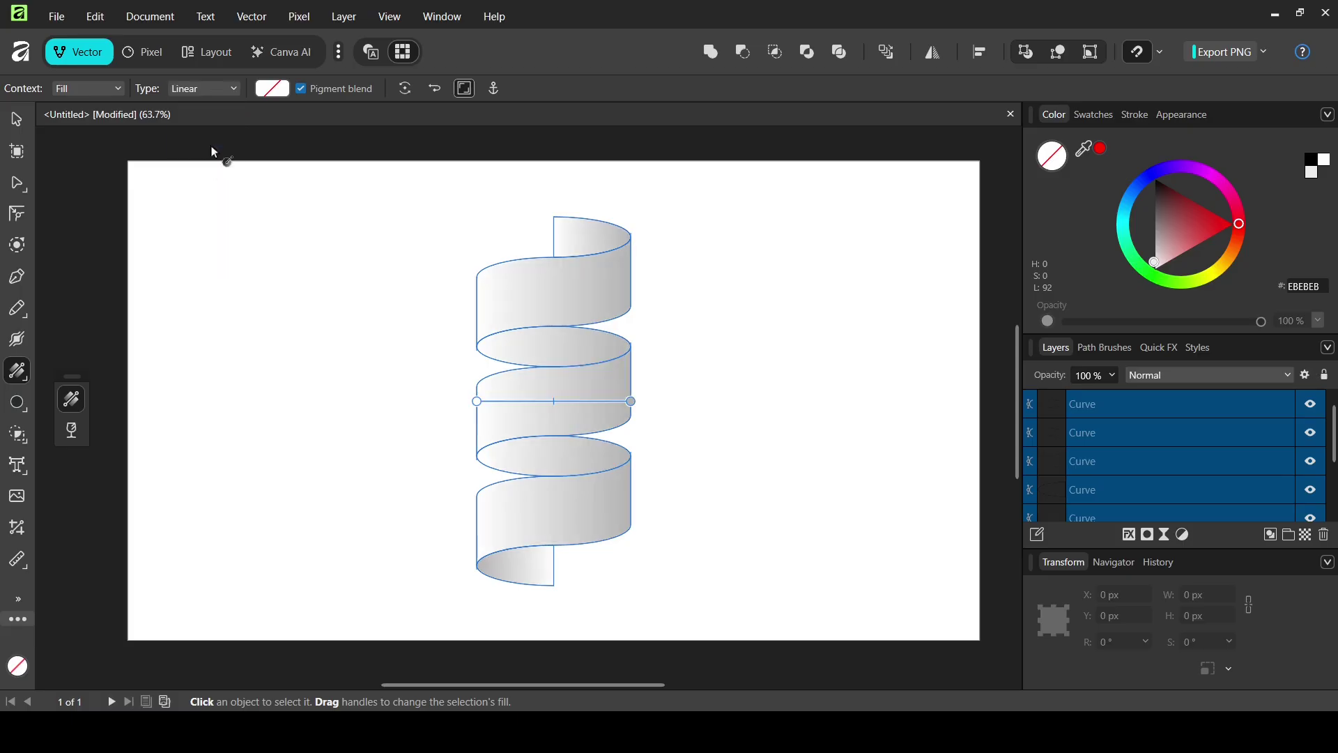
pyautogui.click(630, 401)
pyautogui.moveTo(1233, 249); pyautogui.dragTo(1232, 255)
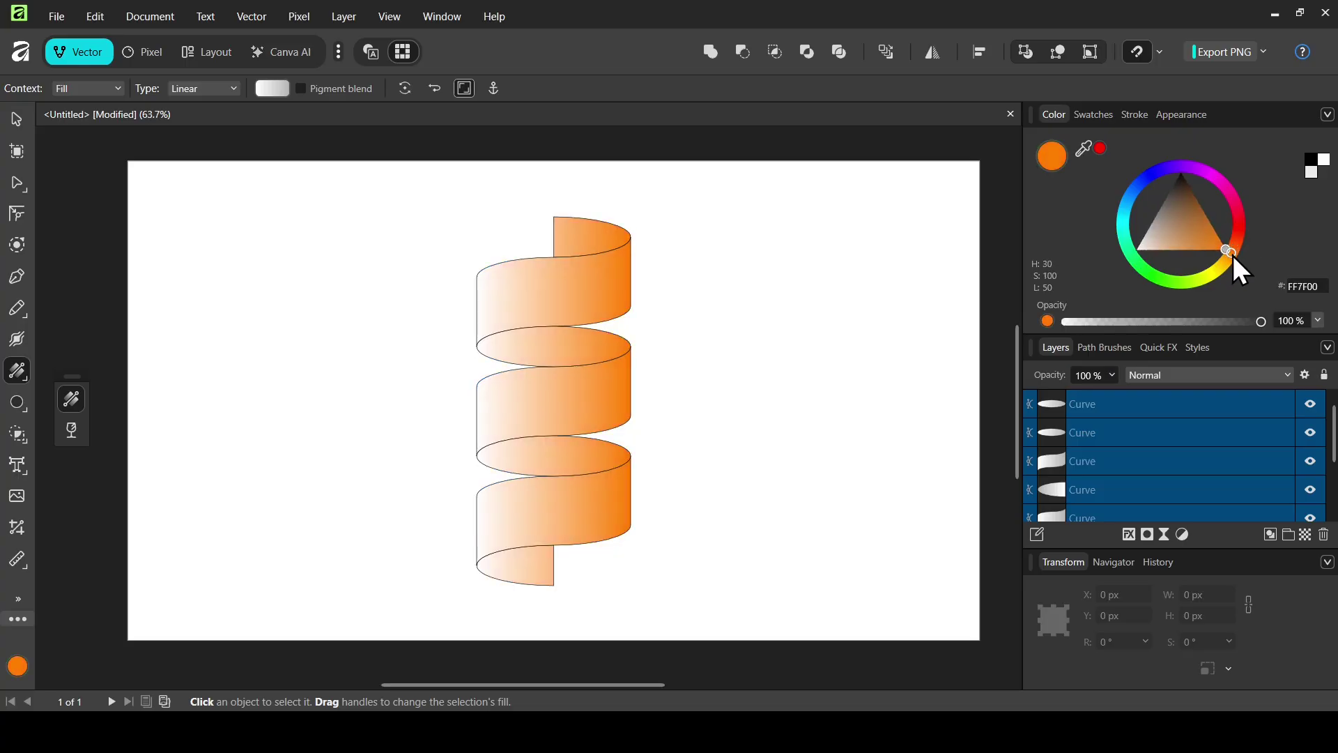
pyautogui.click(476, 401)
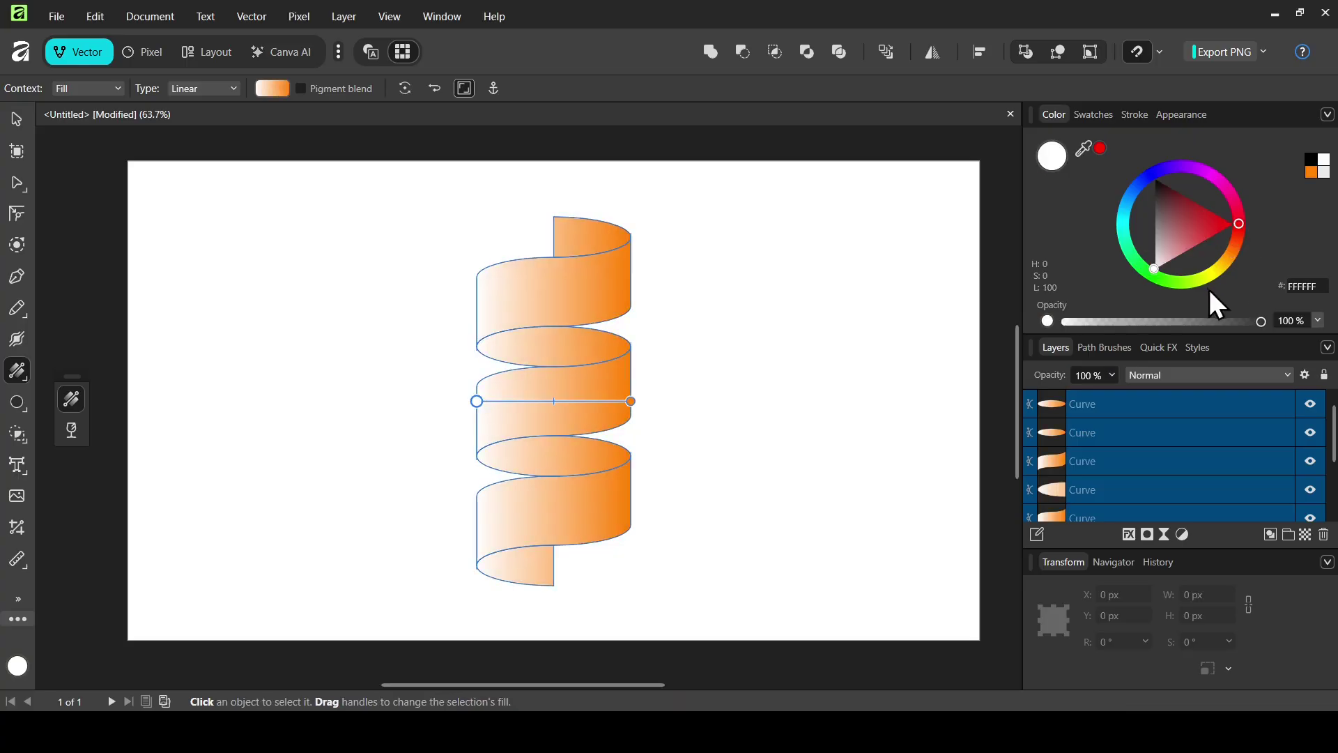
pyautogui.click(1211, 277)
pyautogui.click(1211, 277)
# - Select only the upper and lower inner ellipse faces plus the top strip for fill editing
pyautogui.press('v')
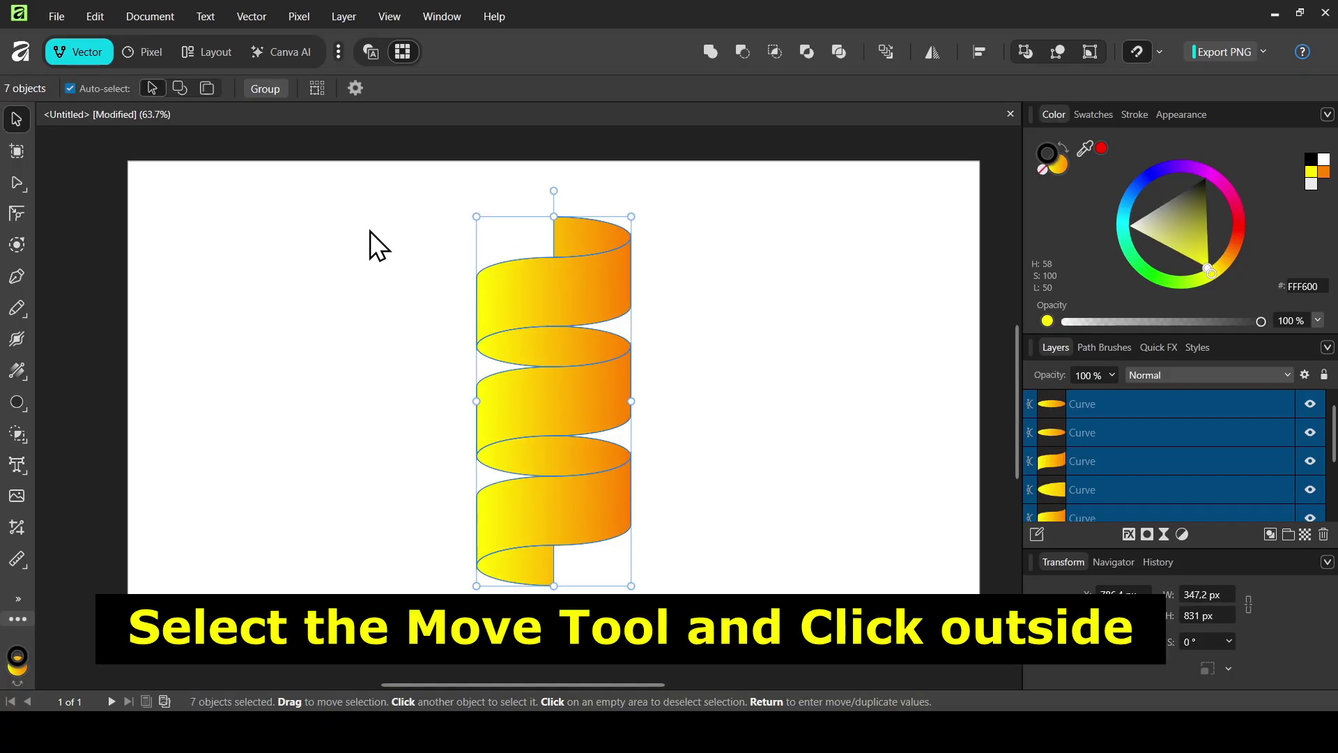
pyautogui.click(370, 244)
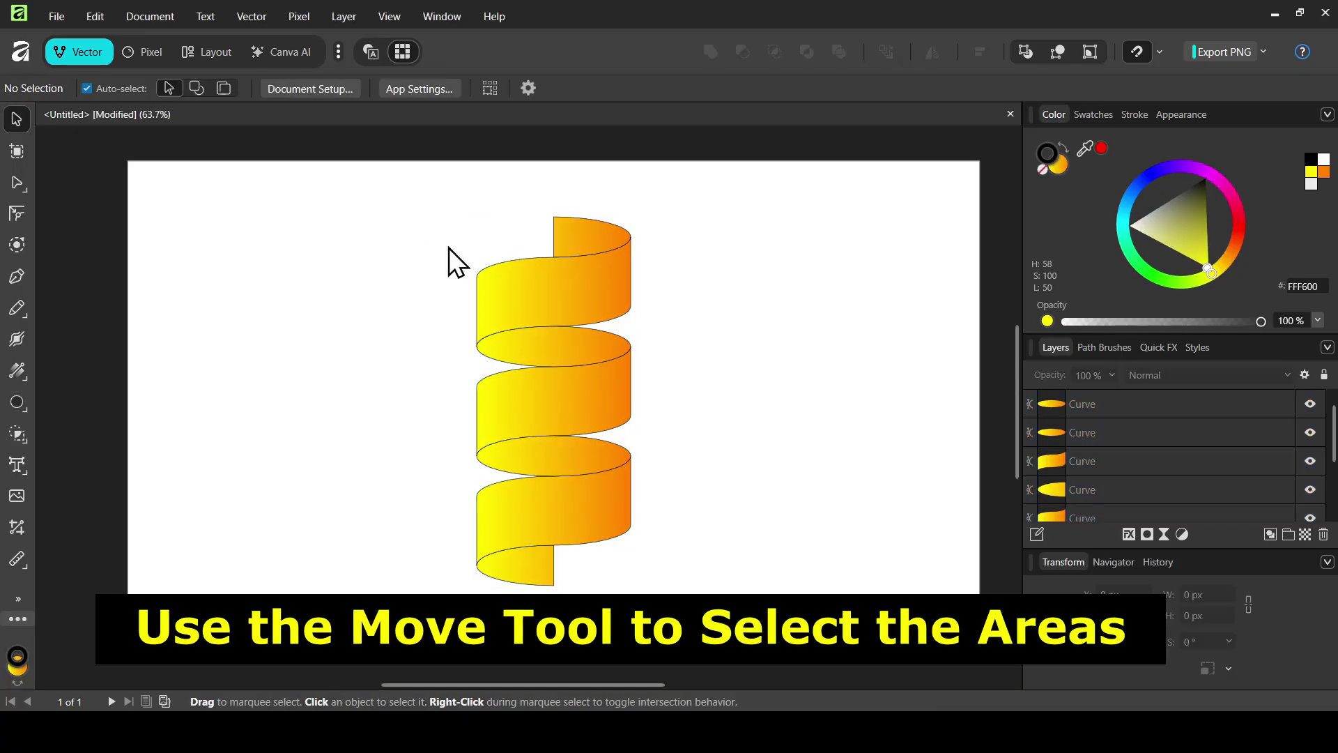
pyautogui.click(590, 346)
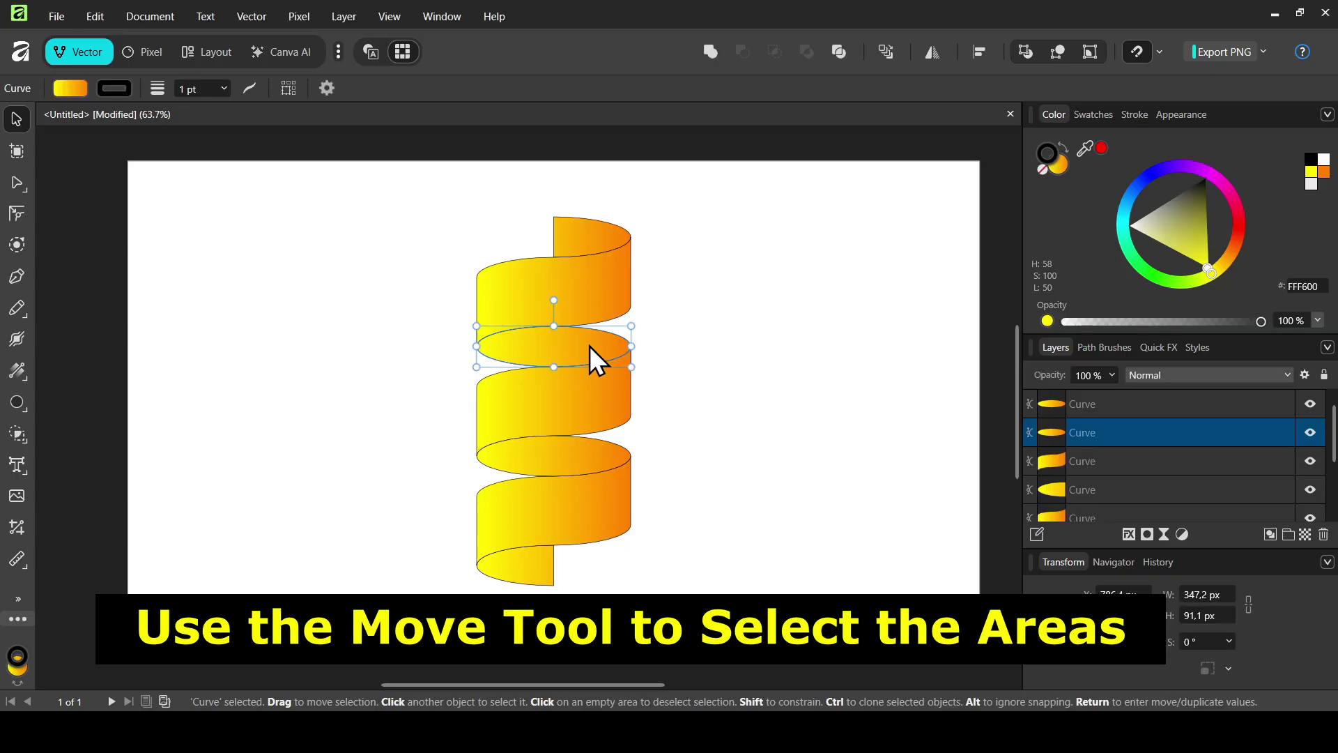
pyautogui.keyDown('shift'); pyautogui.click(568, 458); pyautogui.keyUp('shift')
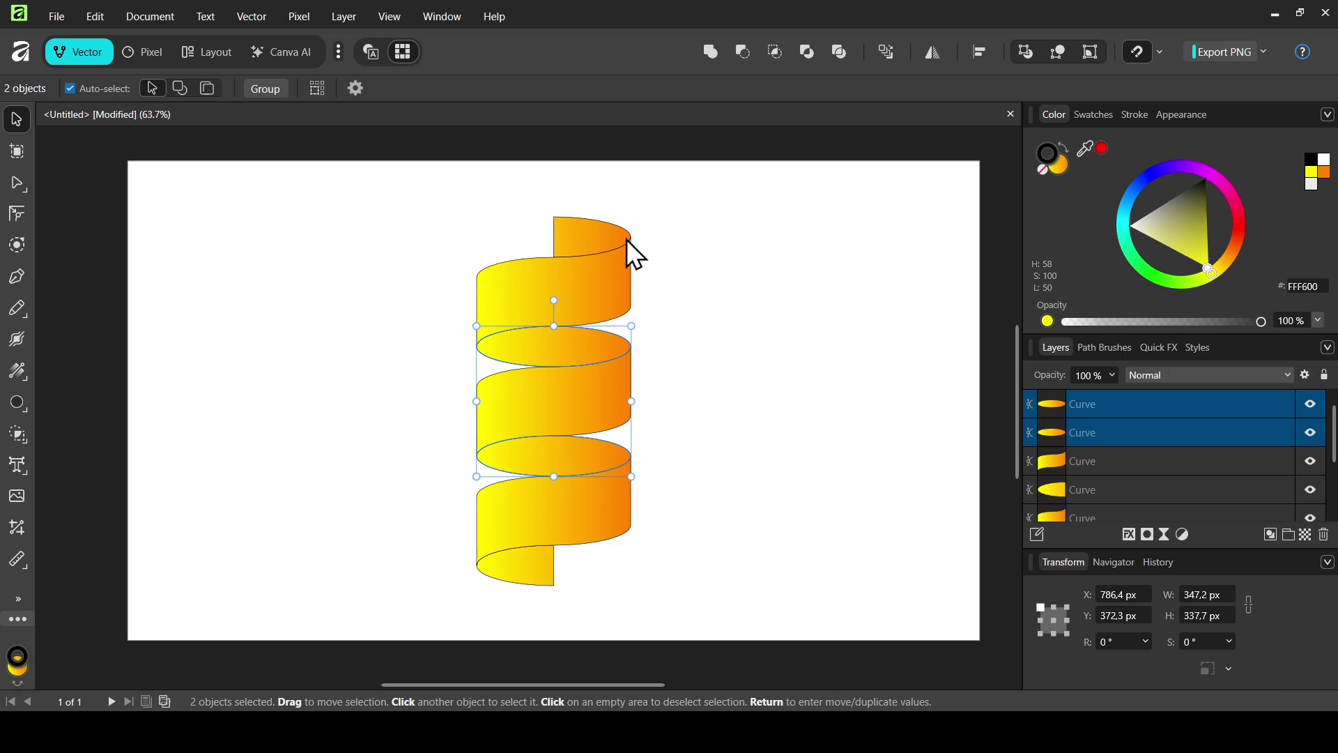
pyautogui.keyDown('shift'); pyautogui.click(599, 237); pyautogui.keyUp('shift')
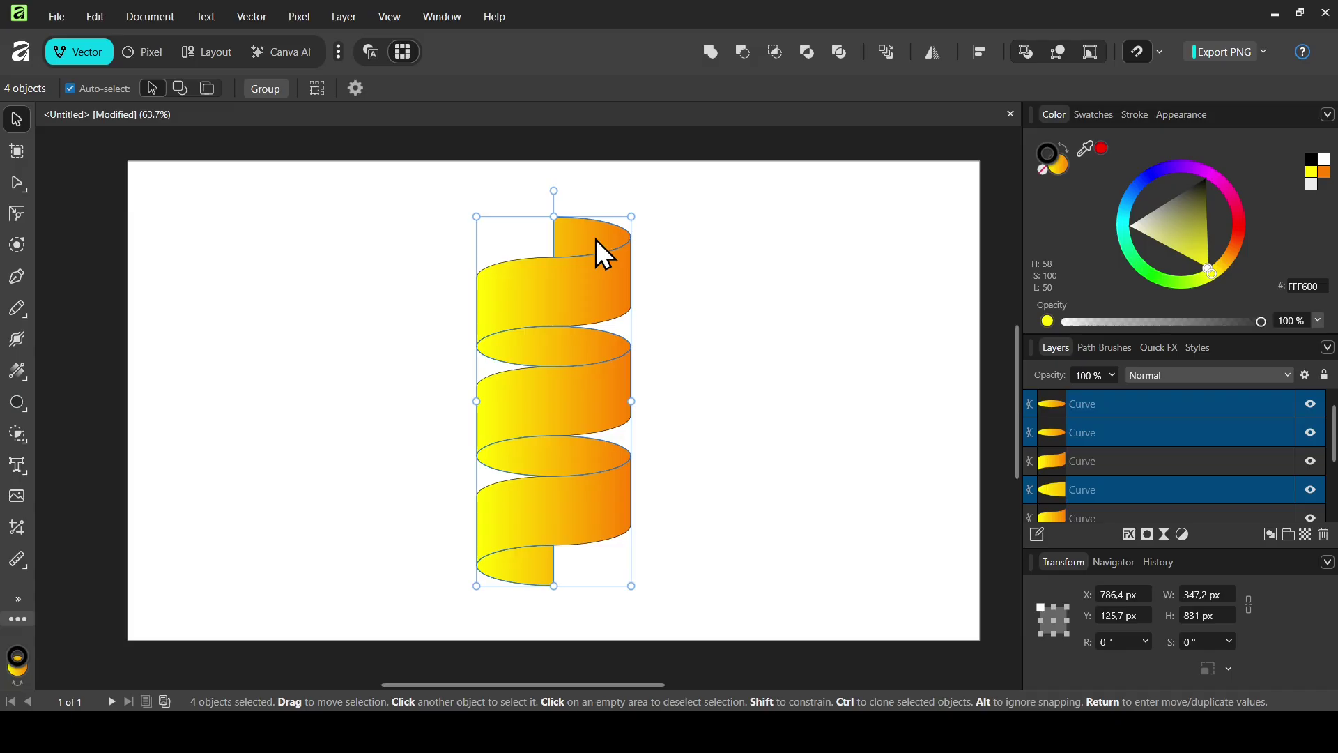
pyautogui.click(16, 375)
pyautogui.click(82, 368)
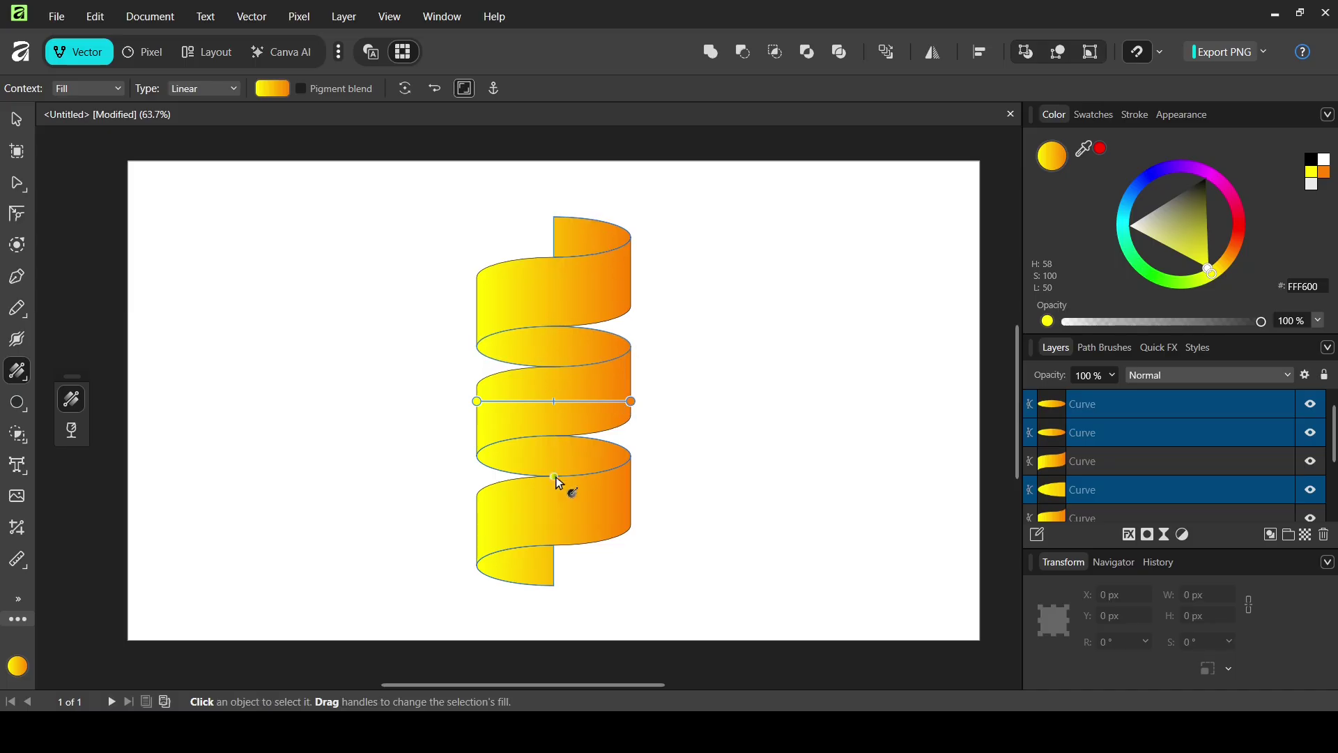
# - Reverse the inner faces' gradient, darken its yellow stop to deep brown, then select all seven pieces
pyautogui.click(432, 92)
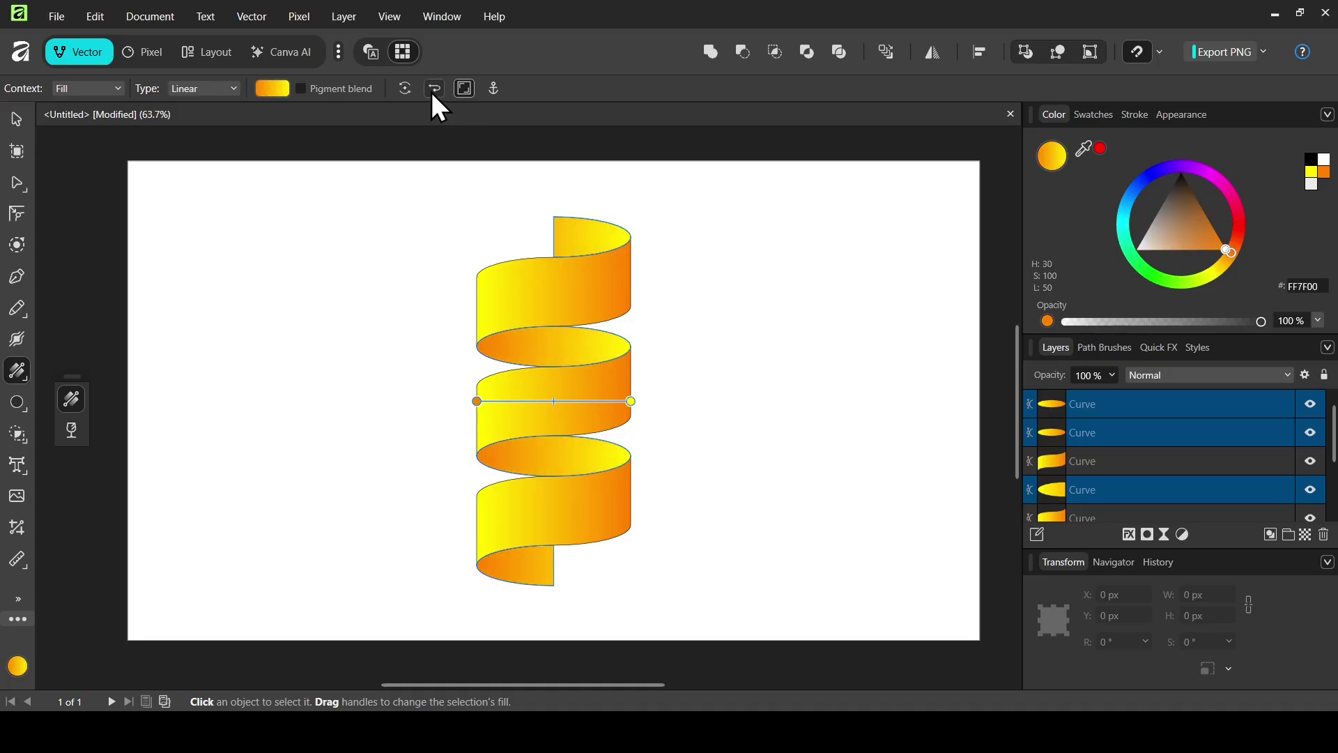
pyautogui.click(632, 404)
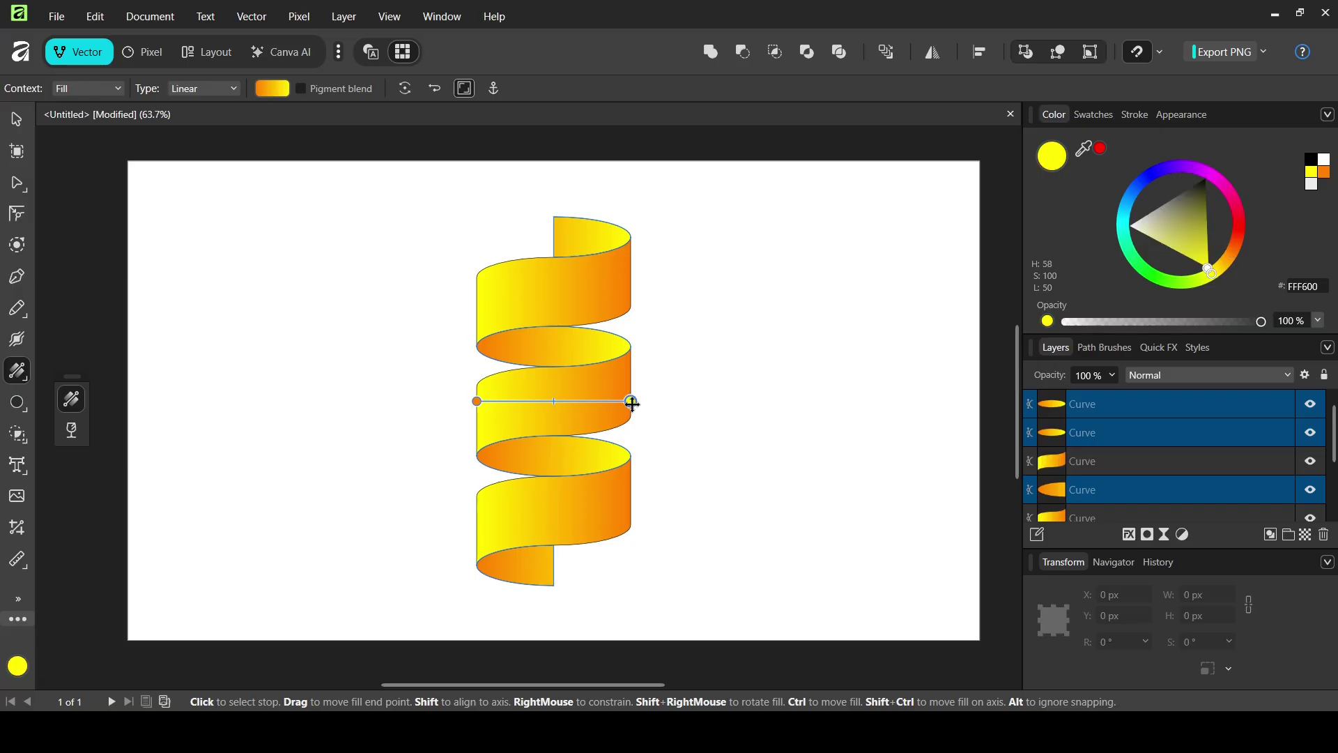
pyautogui.moveTo(1207, 241)
pyautogui.mouseDown()
pyautogui.moveTo(1240, 253)
pyautogui.moveTo(1205, 211)
pyautogui.mouseUp()
pyautogui.click(13, 121)
pyautogui.moveTo(376, 175); pyautogui.dragTo(692, 623)
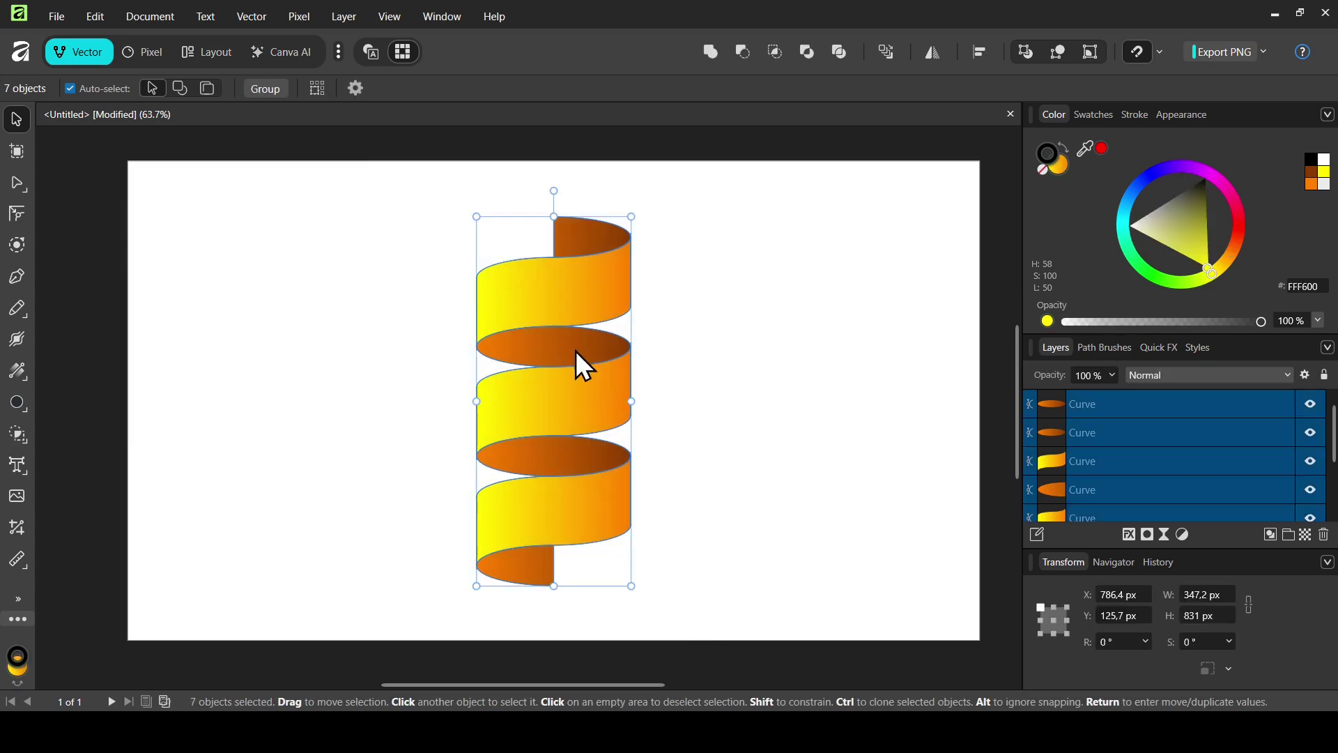
# - Group the seven ribbon pieces and set the stroke width to 0 pt
pyautogui.click(265, 89)
pyautogui.click(403, 89)
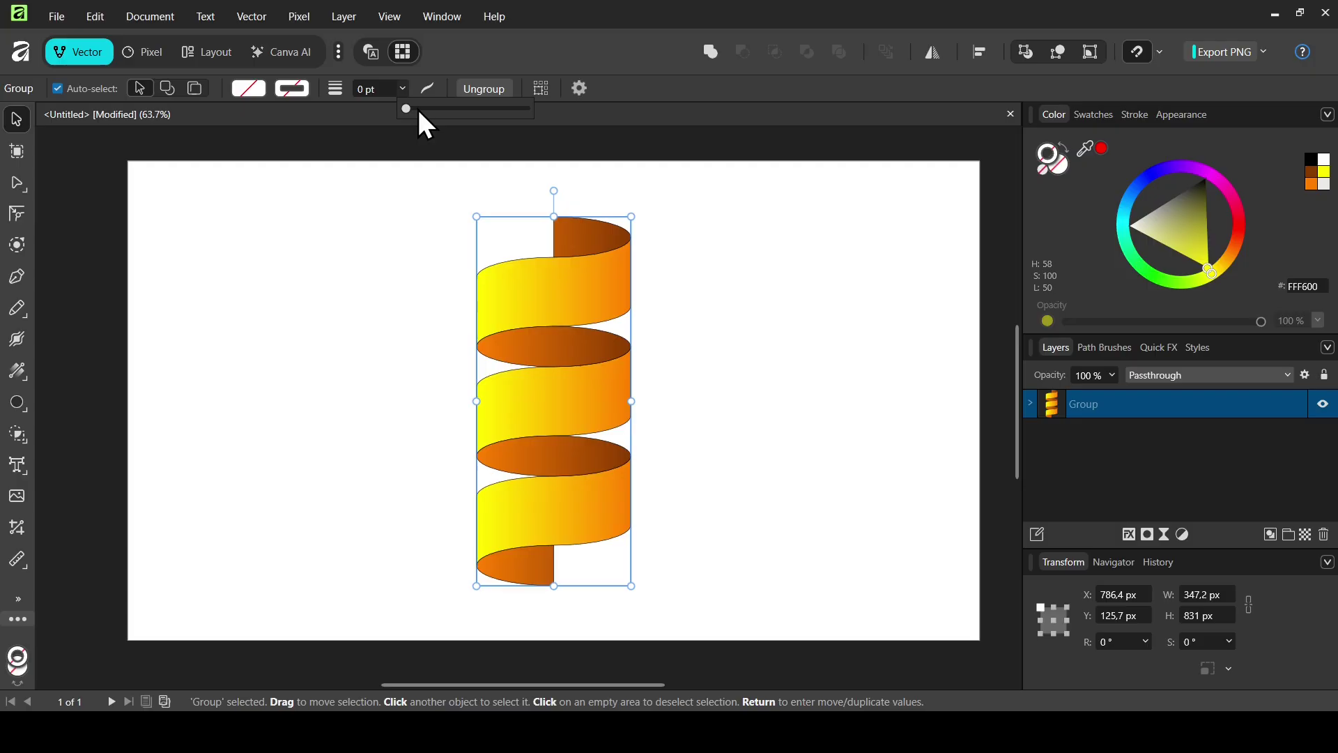
pyautogui.moveTo(411, 110)
pyautogui.mouseDown()
pyautogui.moveTo(455, 113)
pyautogui.moveTo(387, 112)
pyautogui.mouseUp()
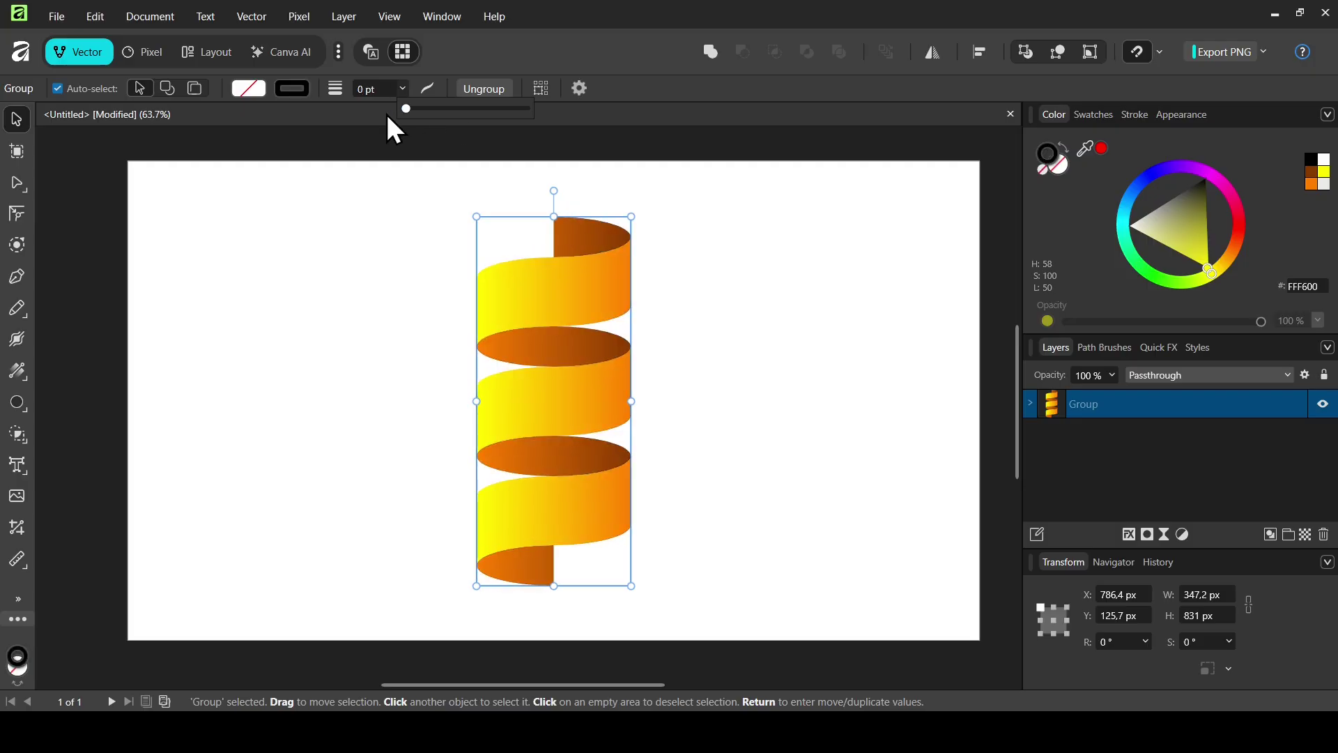
pyautogui.click(282, 224)
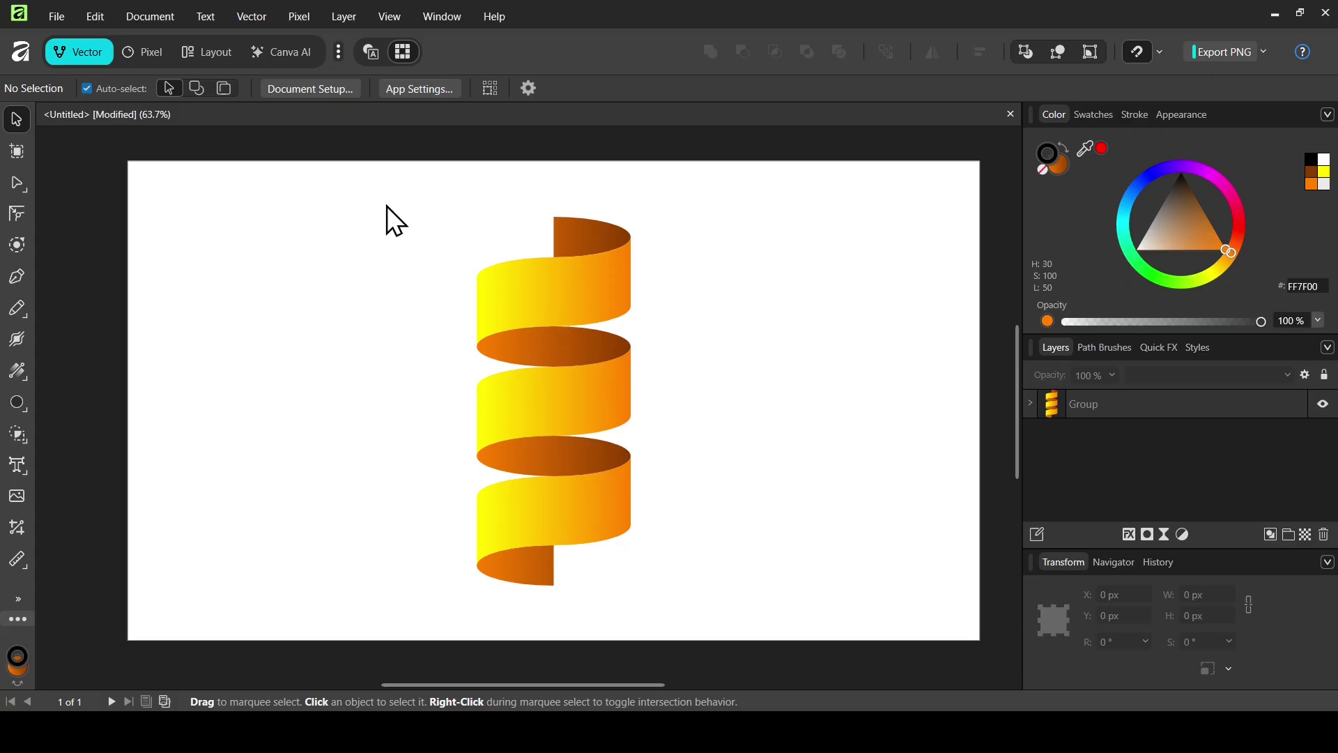
pyautogui.moveTo(391, 185); pyautogui.dragTo(706, 622)
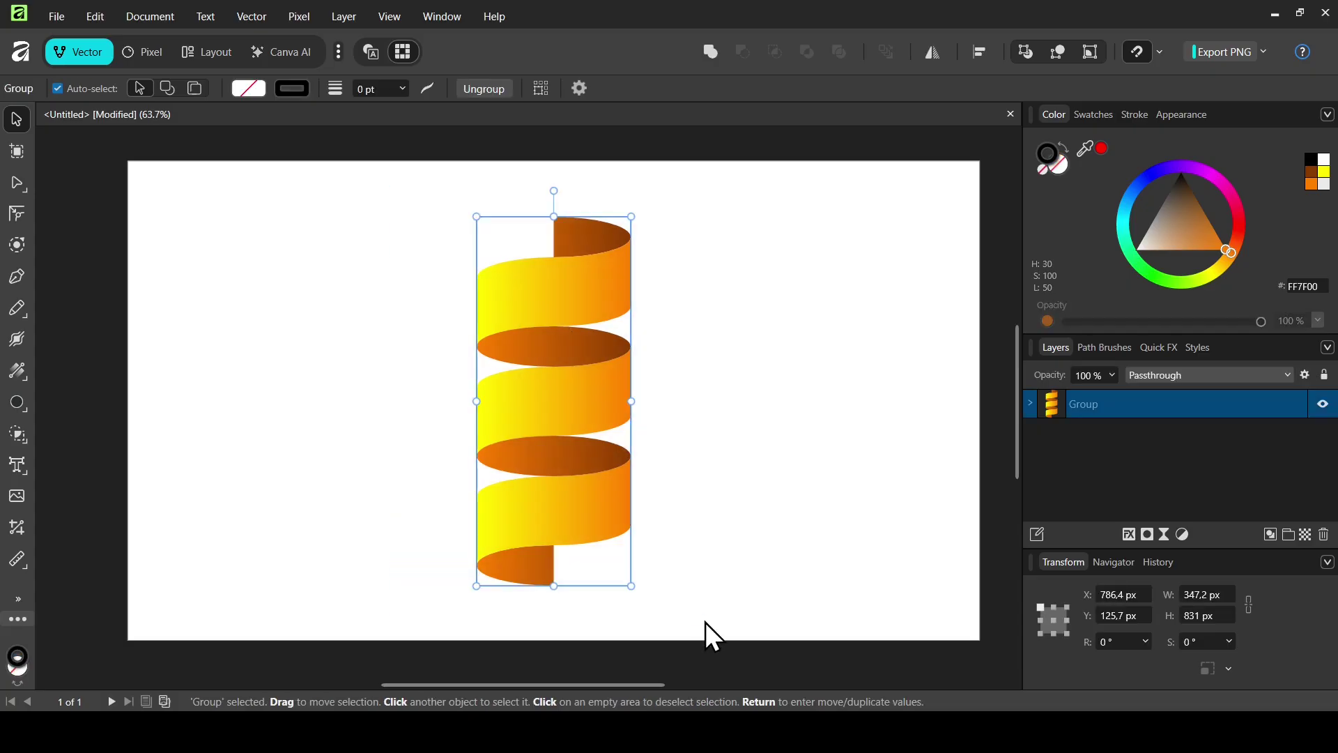
# - Add a 1 px contour around the grouped spiral and reselect it
pyautogui.click(19, 244)
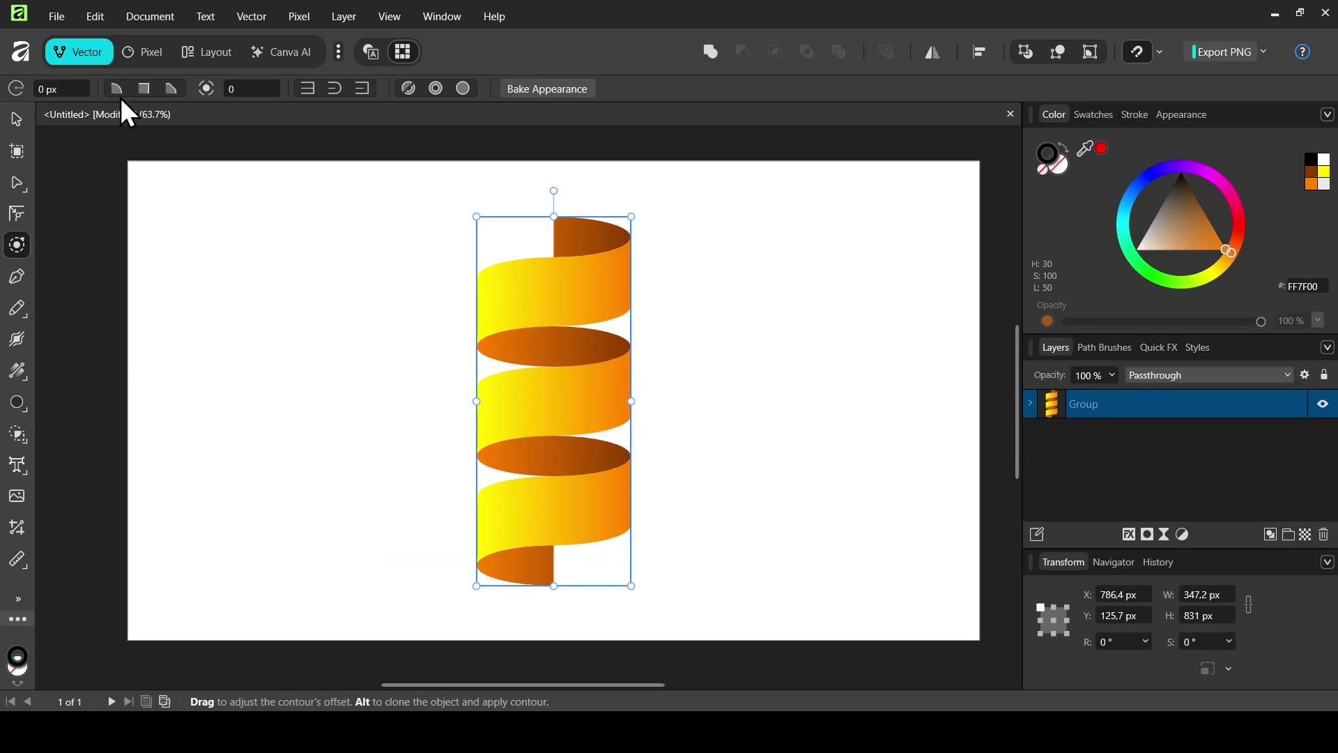
pyautogui.click(60, 89)
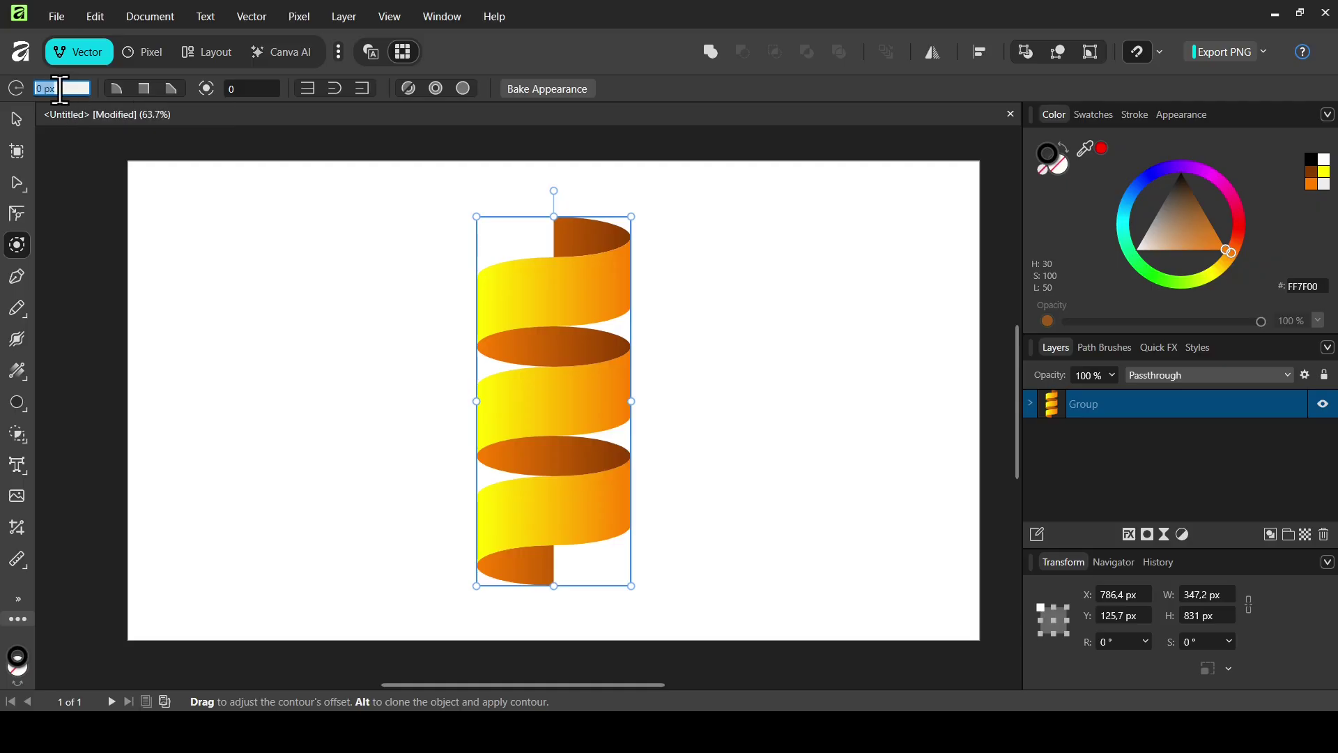
pyautogui.write('1')
pyautogui.press('Return')
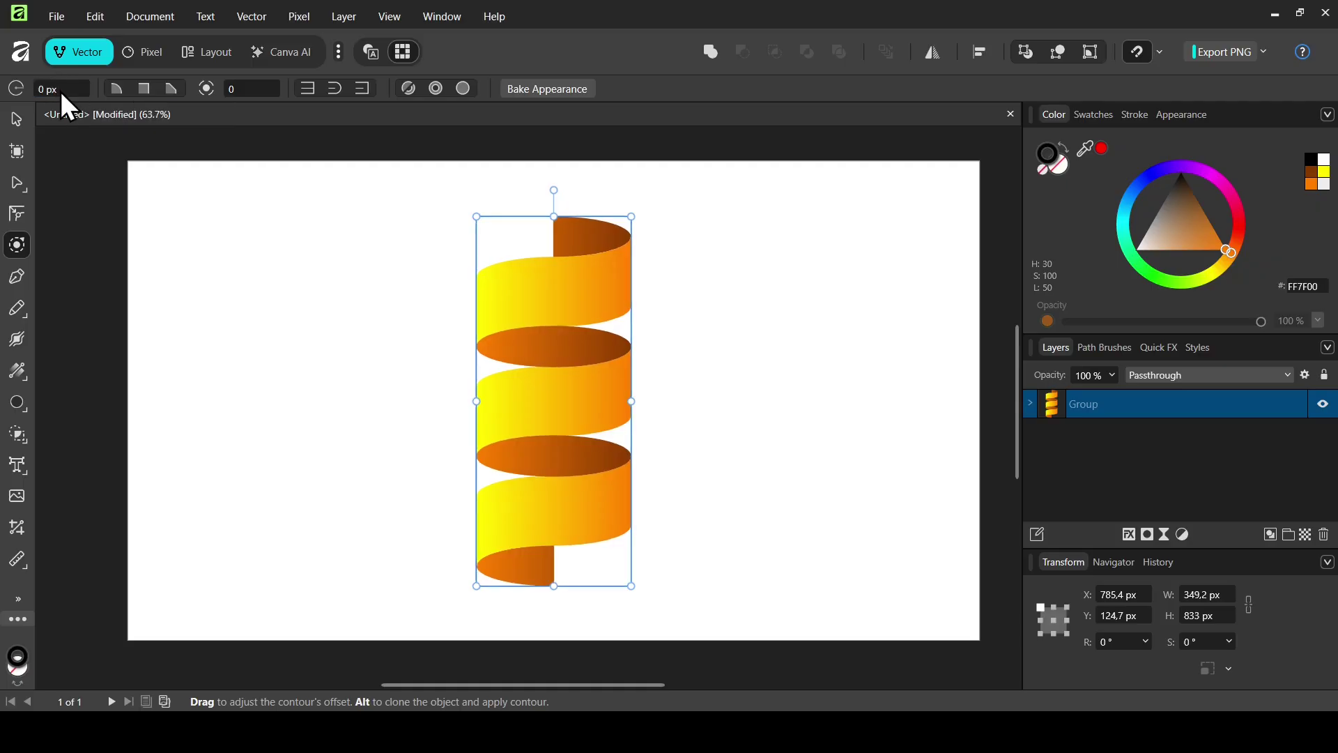
pyautogui.click(10, 128)
pyautogui.click(240, 228)
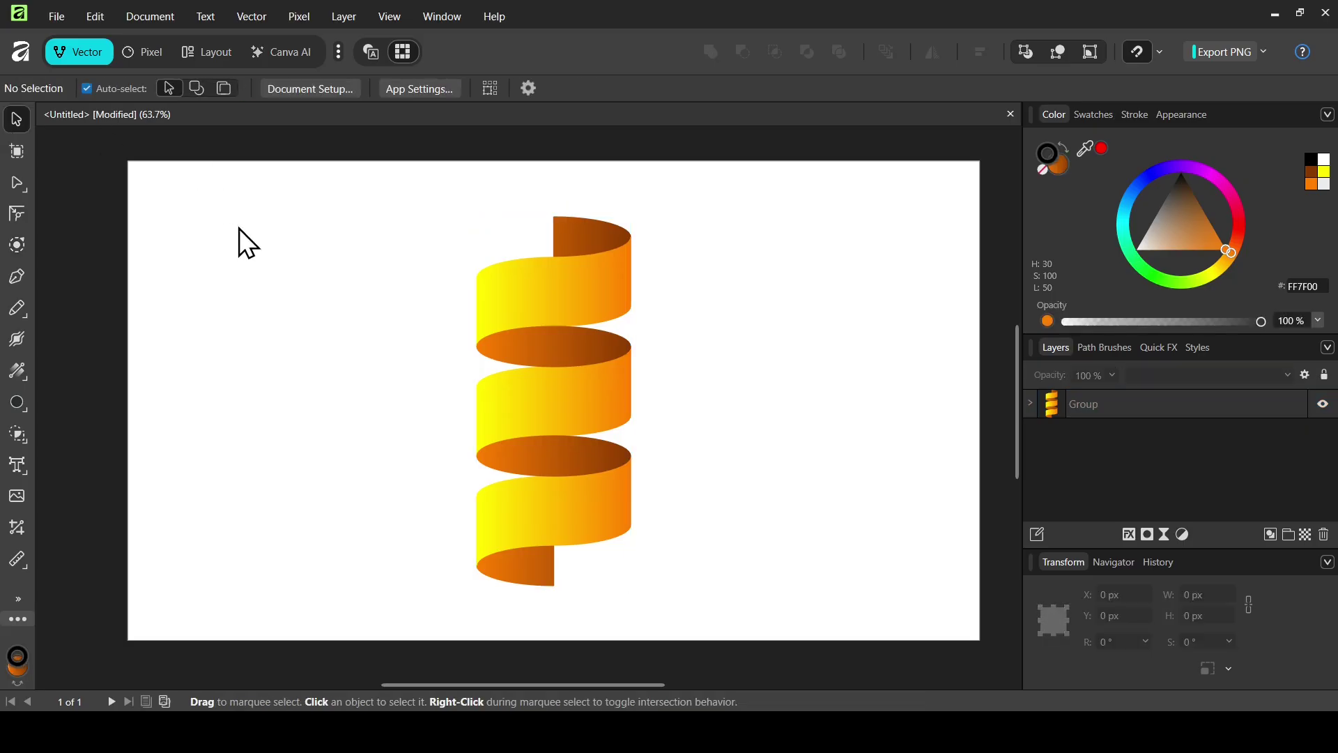
pyautogui.moveTo(399, 195); pyautogui.dragTo(717, 640)
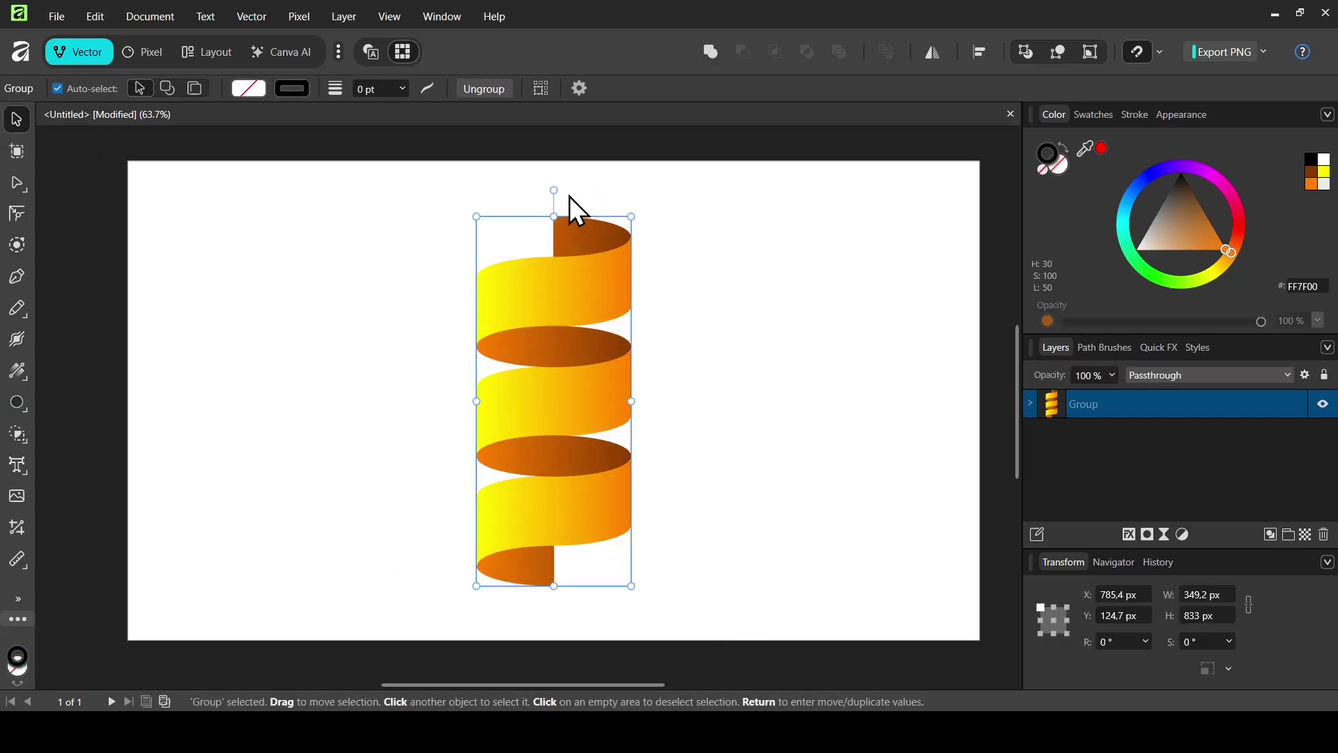